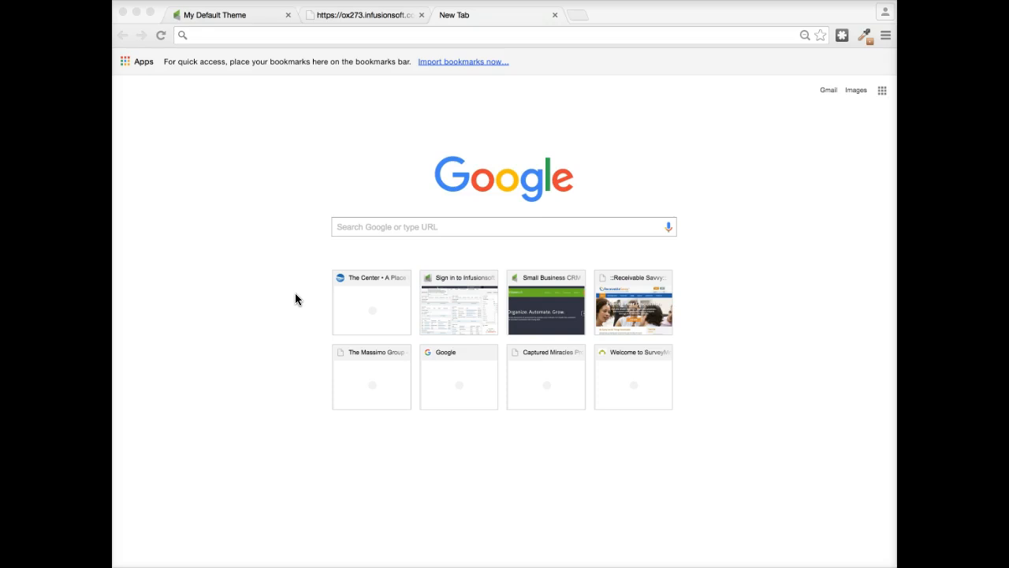
# Step: Go to pixlr.com and launch the Pixlr Editor web app
pyautogui.click(354, 36)
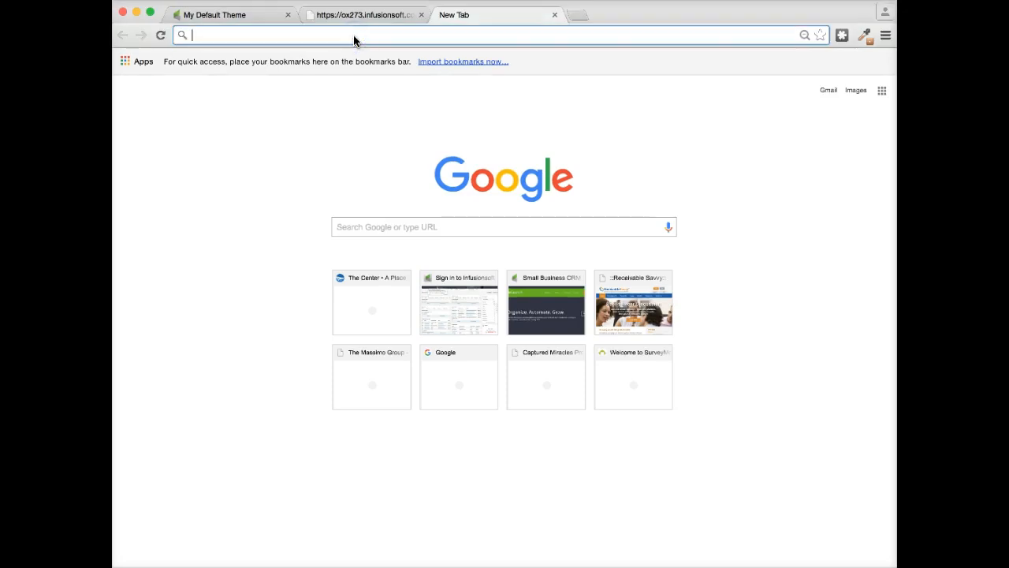
pyautogui.write('Pixlr.com')
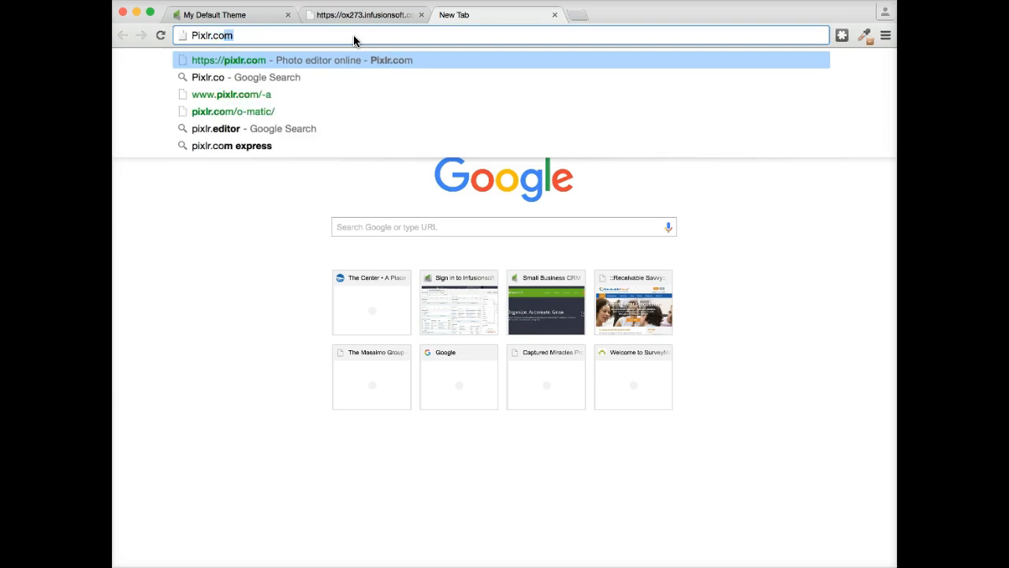
pyautogui.press('Return')
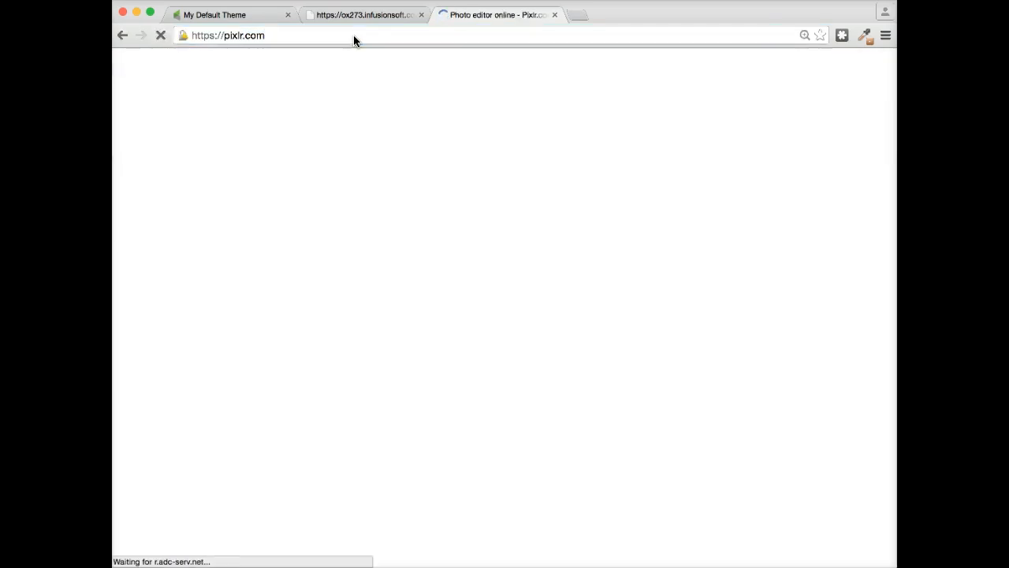
pyautogui.scroll(-5, 463, 253)
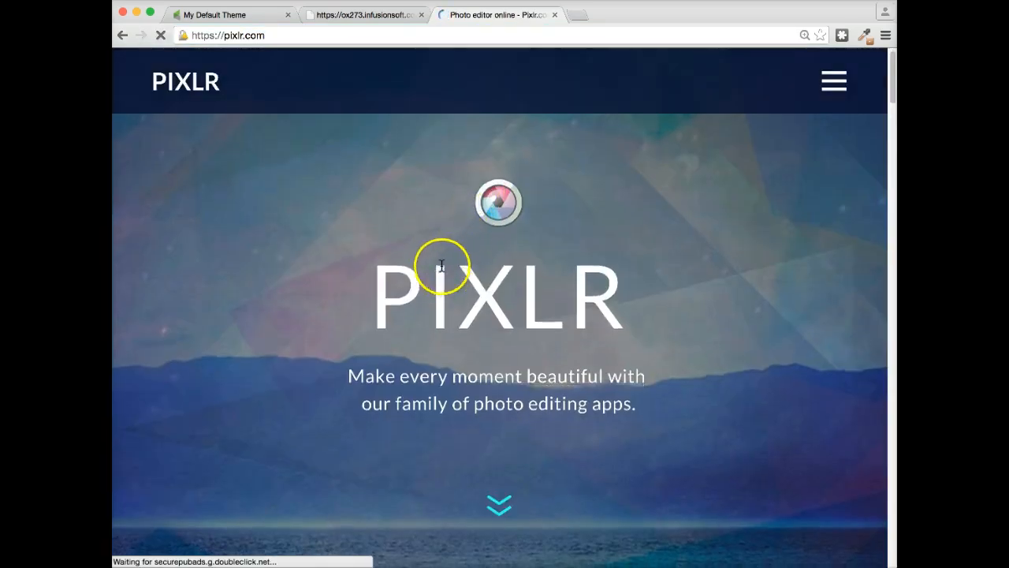
pyautogui.scroll(-5, 418, 307)
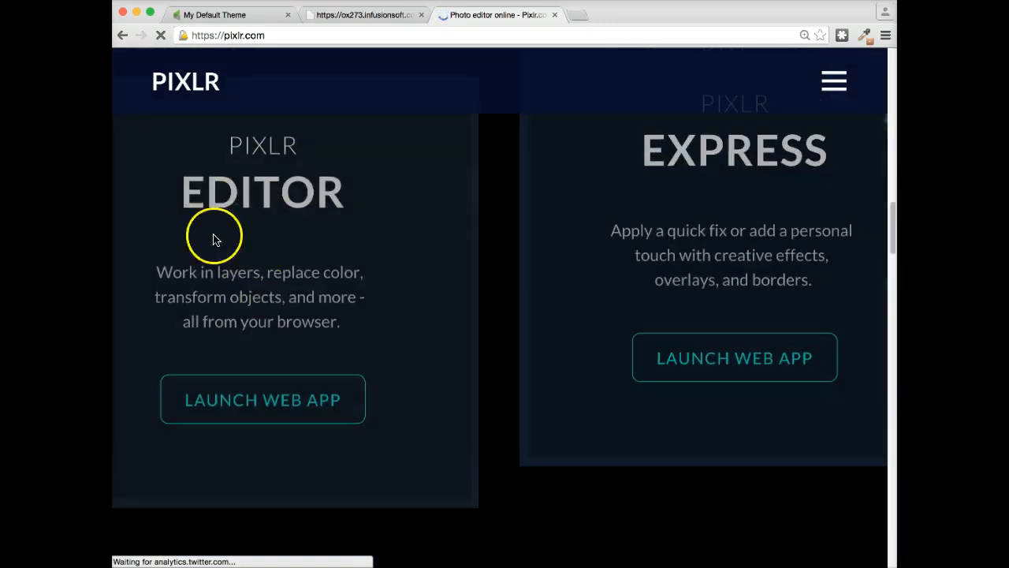
pyautogui.click(265, 403)
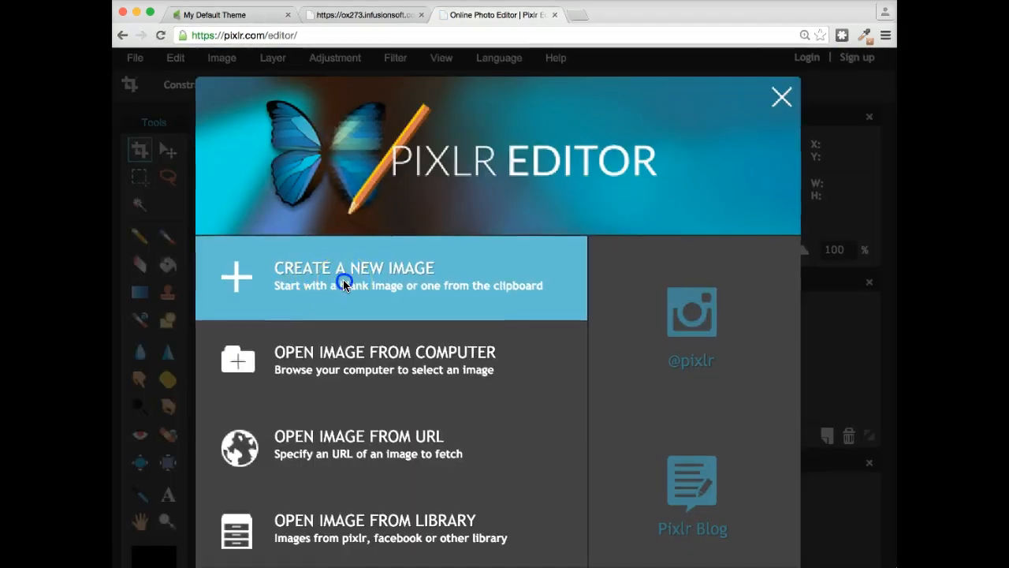
# Step: Create a new non-transparent blank image 960 pixels wide and 600 pixels high
pyautogui.click(343, 280)
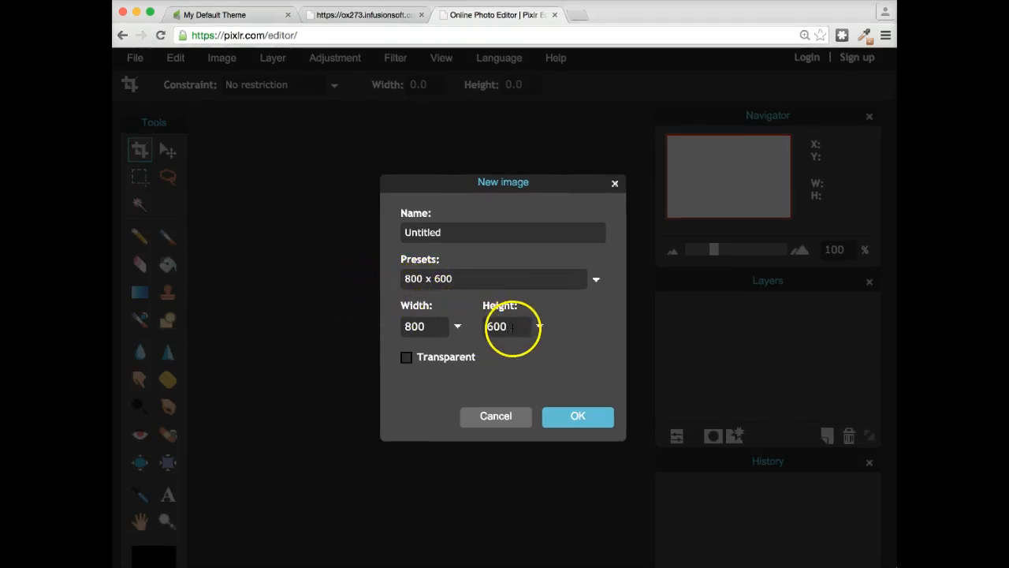
pyautogui.moveTo(418, 326); pyautogui.dragTo(392, 326)
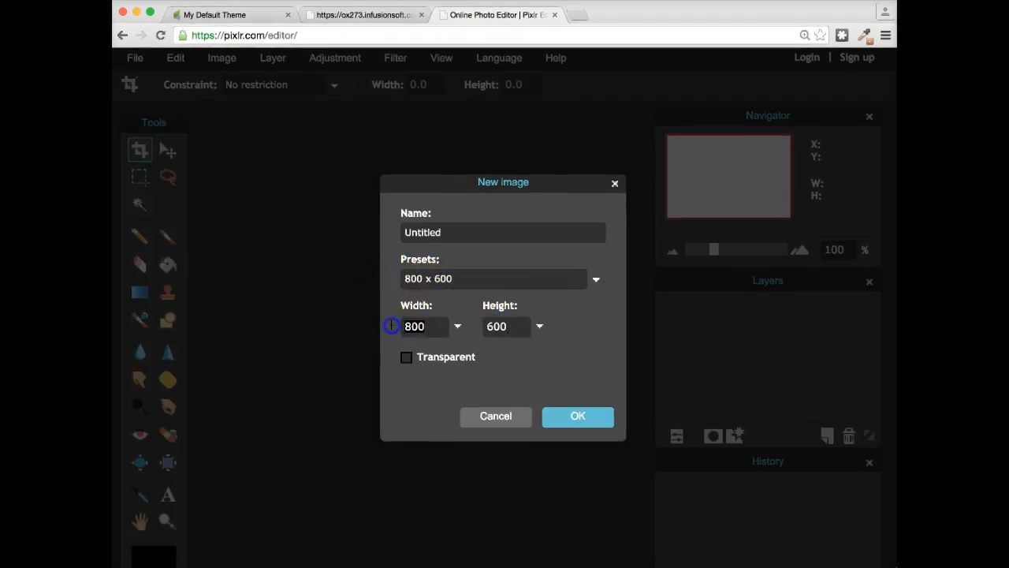
pyautogui.write('960')
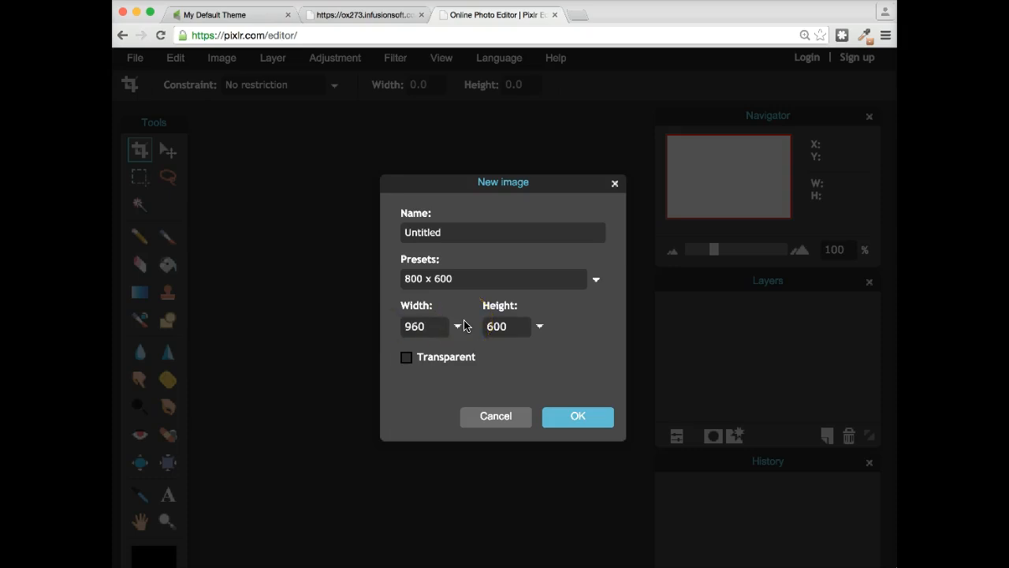
pyautogui.click(575, 416)
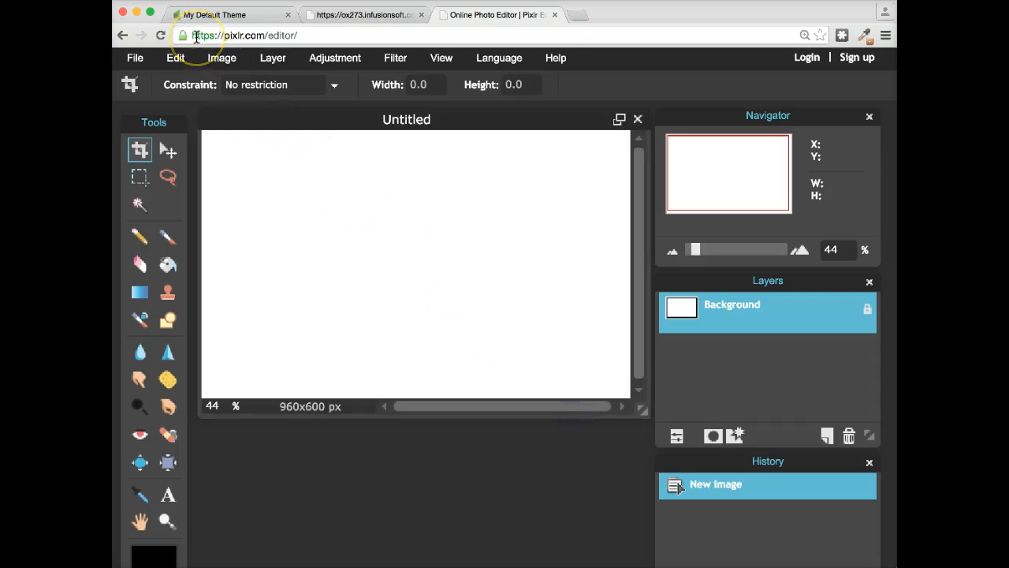
# Step: In the Infusionsoft My Default Theme images, delete the company logo top banner and check the maximum width for a replacement image
pyautogui.click(208, 11)
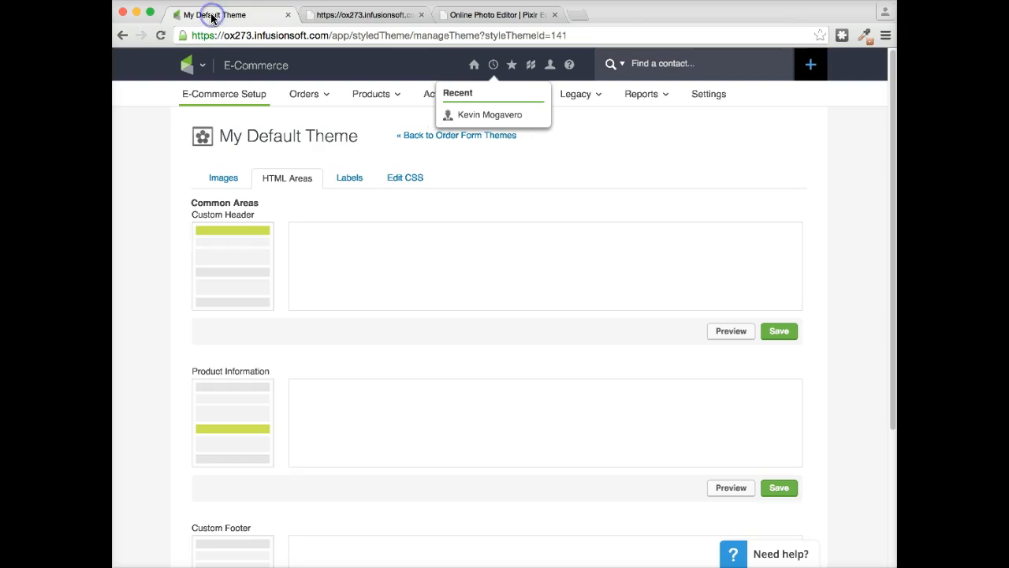
pyautogui.click(215, 181)
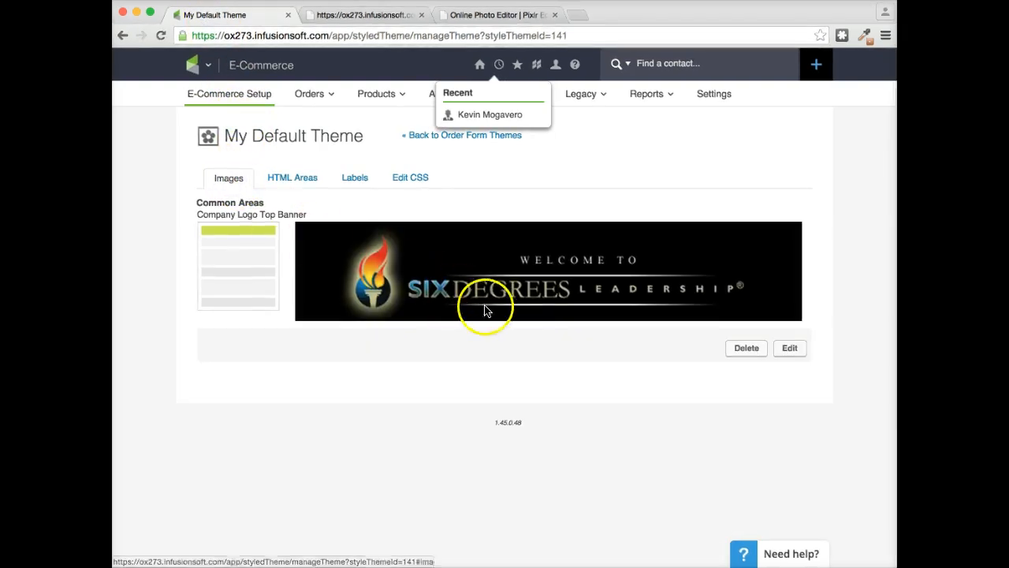
pyautogui.click(749, 346)
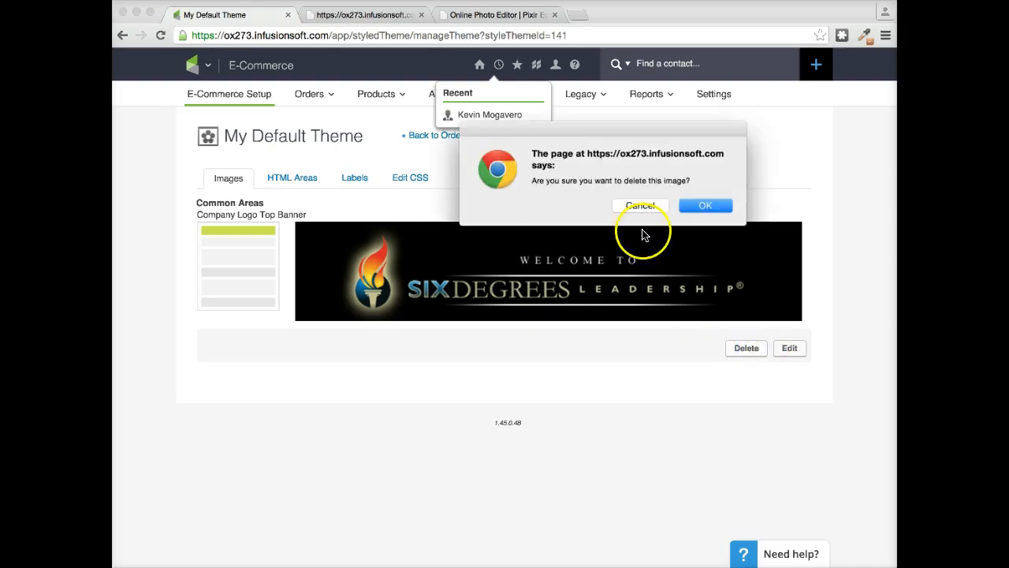
pyautogui.click(695, 208)
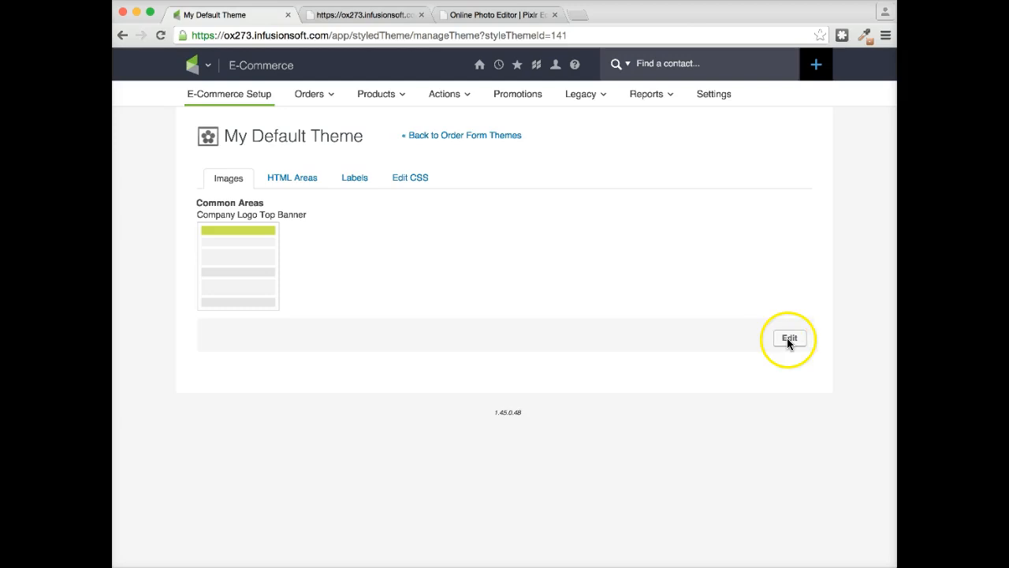
pyautogui.click(789, 338)
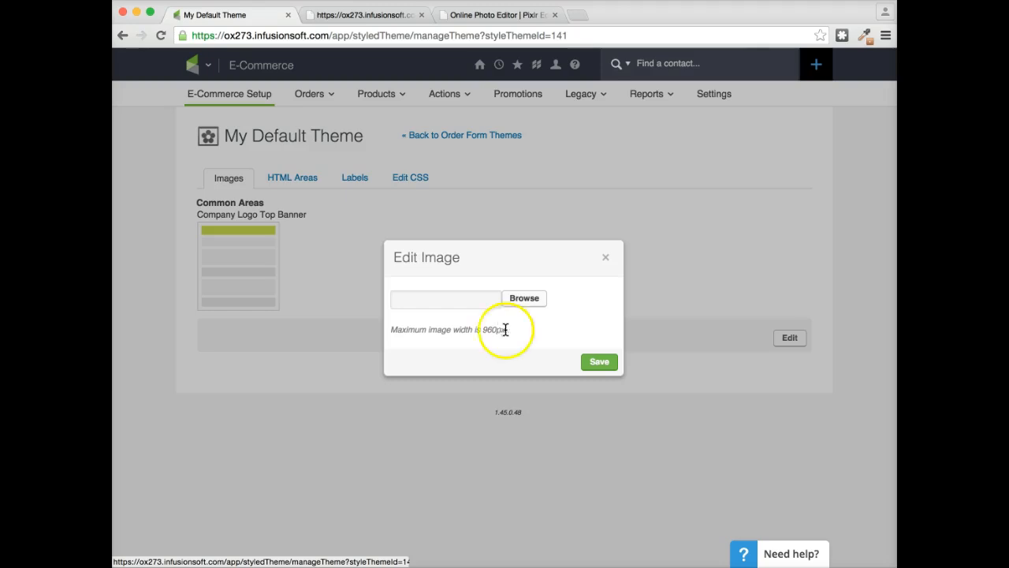
pyautogui.click(604, 256)
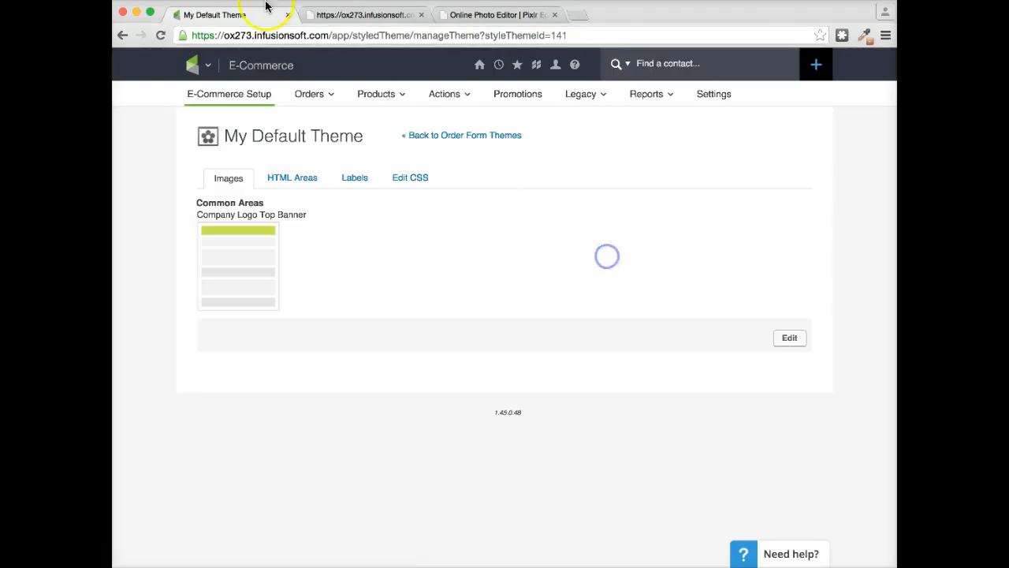
# Step: Switch back to Pixlr Editor and create a new transparent image of 960 x 600 pixels
pyautogui.click(488, 17)
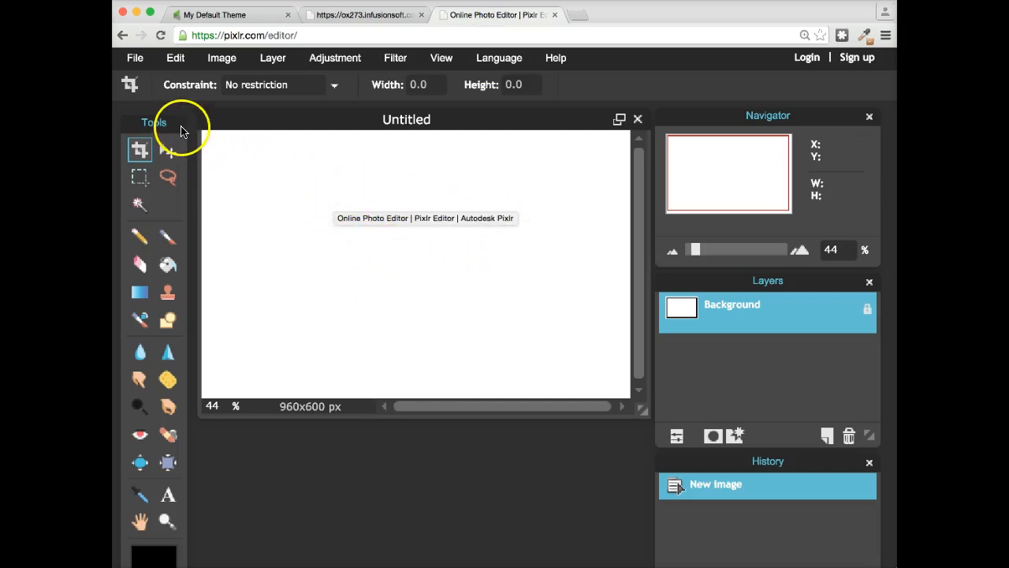
pyautogui.click(139, 62)
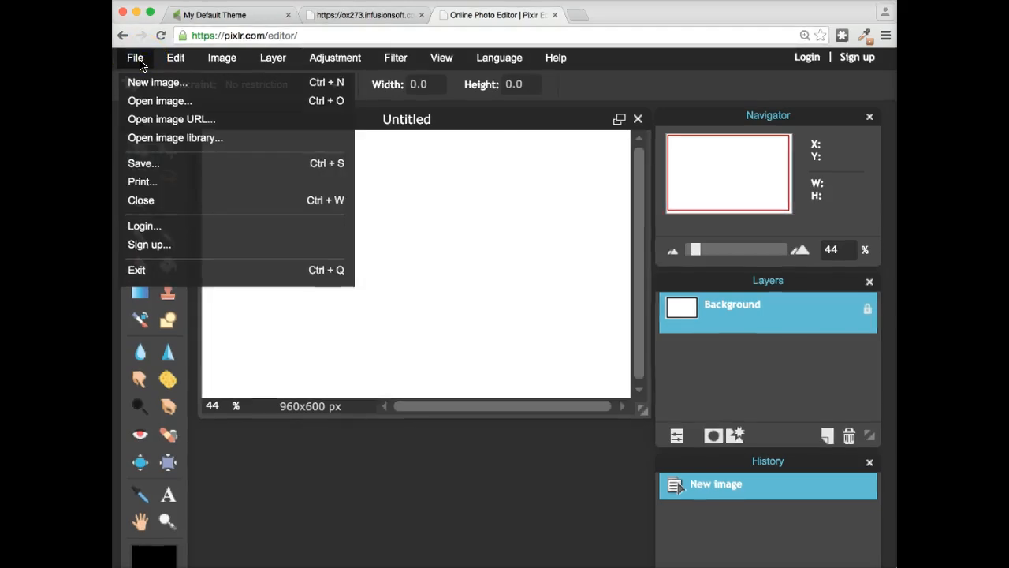
pyautogui.click(141, 81)
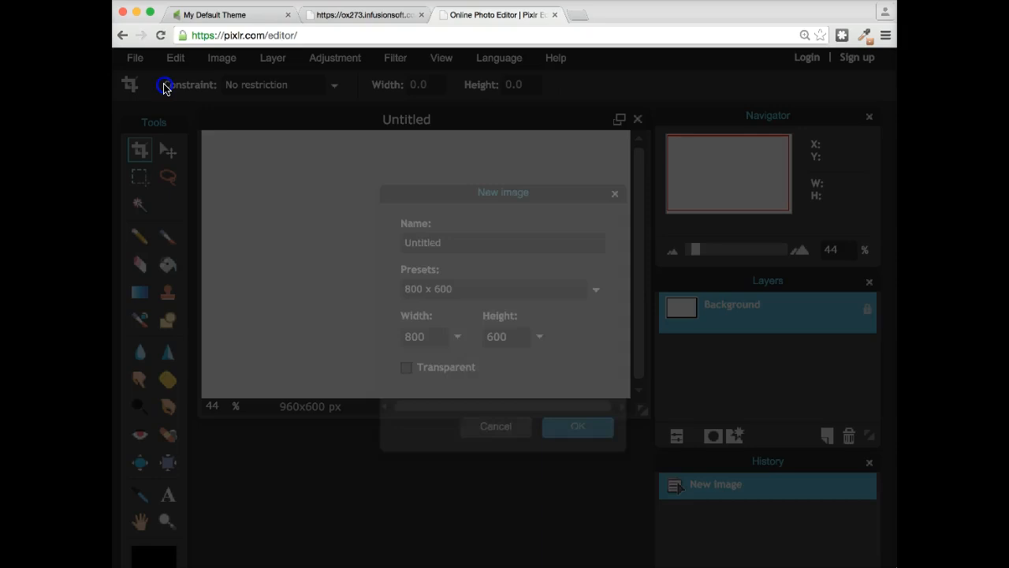
pyautogui.click(407, 369)
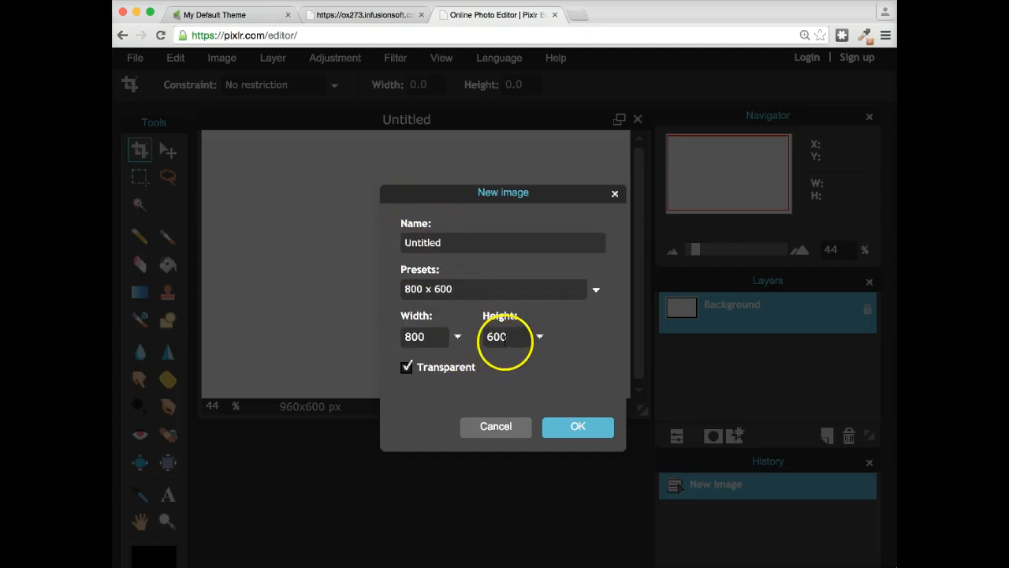
pyautogui.click(408, 337)
pyautogui.click(573, 432)
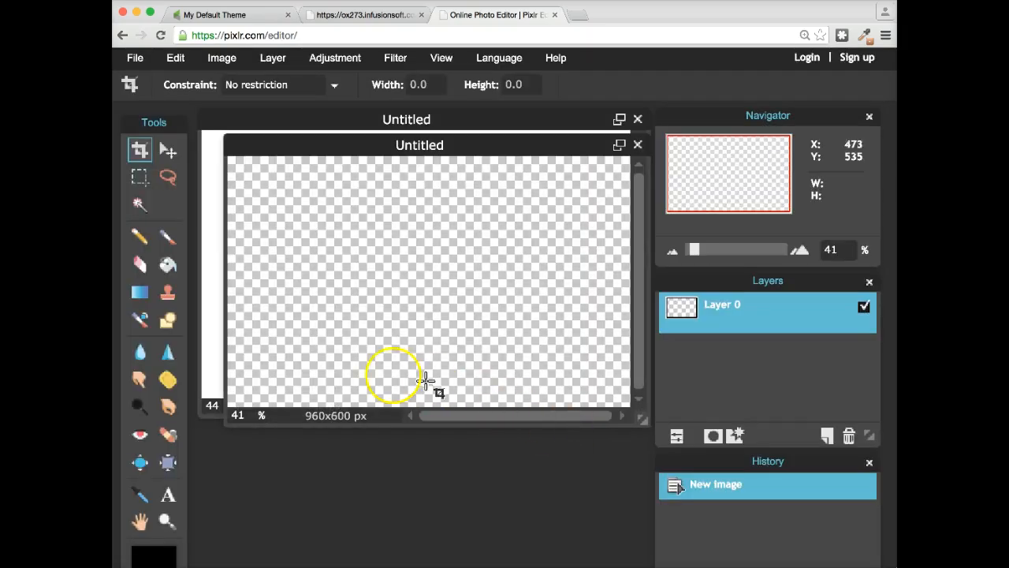
# Step: Close the white blank image and move the transparent image's window into its place
pyautogui.click(207, 134)
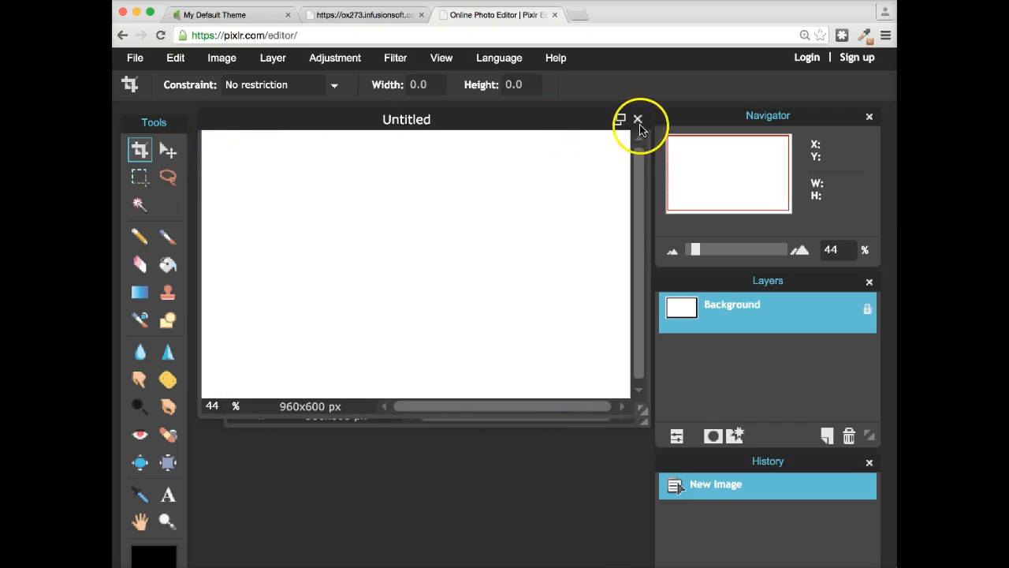
pyautogui.click(637, 119)
pyautogui.click(514, 150)
pyautogui.moveTo(514, 150); pyautogui.dragTo(489, 129)
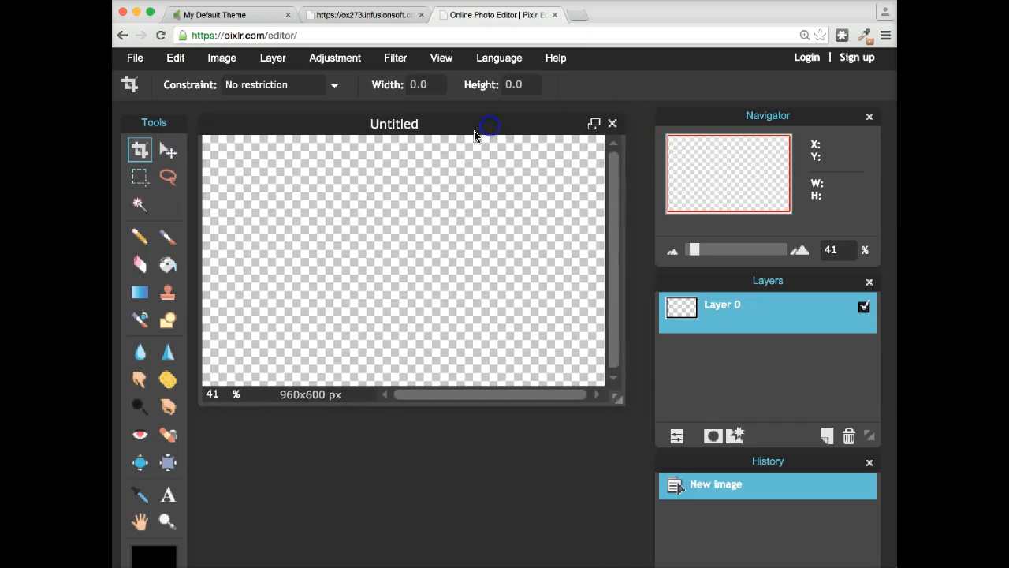
# Step: Open the 6DL Logo Black.png file from the 6DL folder and move its window below the middle of the transparent canvas
pyautogui.click(177, 63)
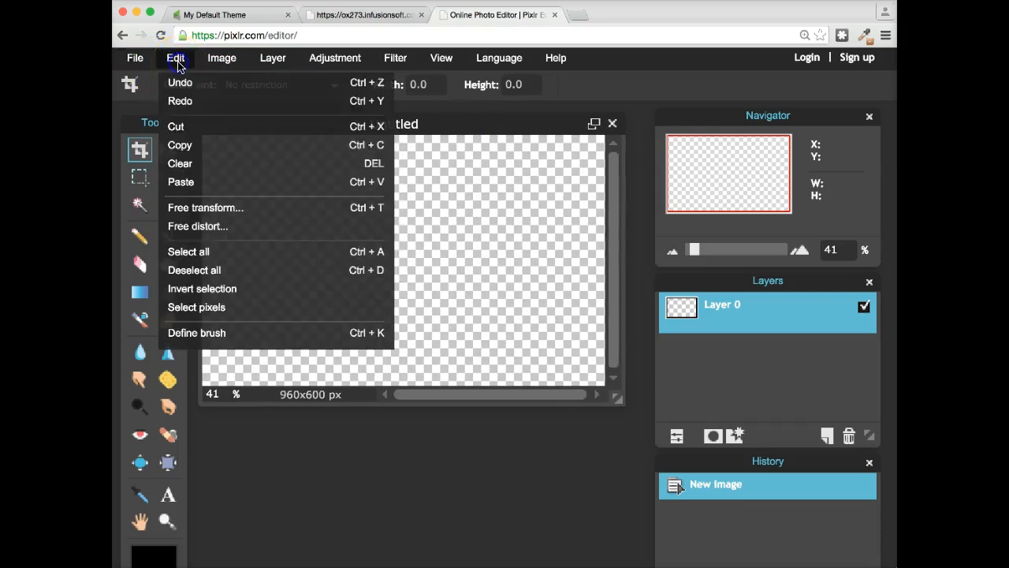
pyautogui.click(131, 62)
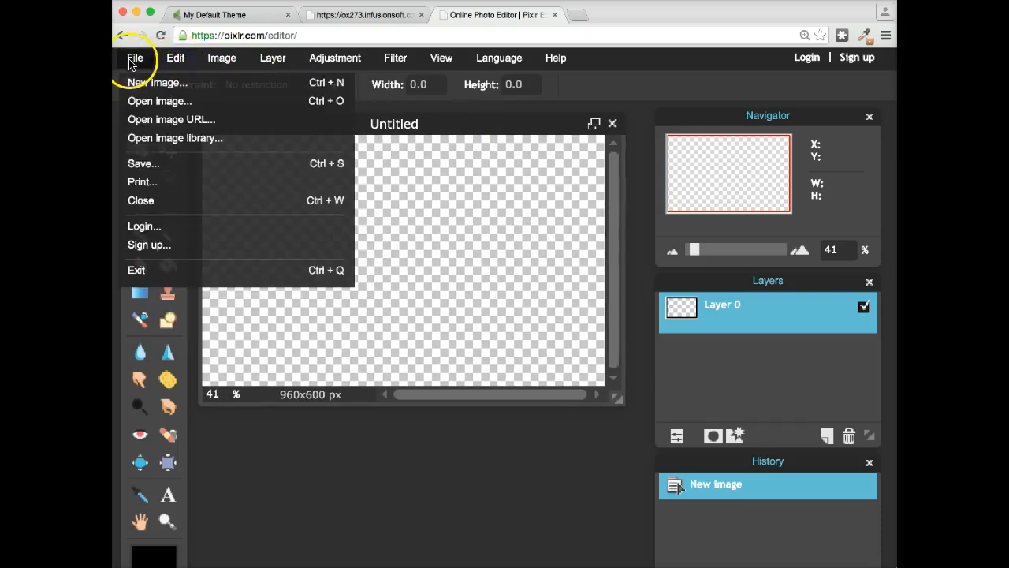
pyautogui.click(167, 100)
pyautogui.click(655, 84)
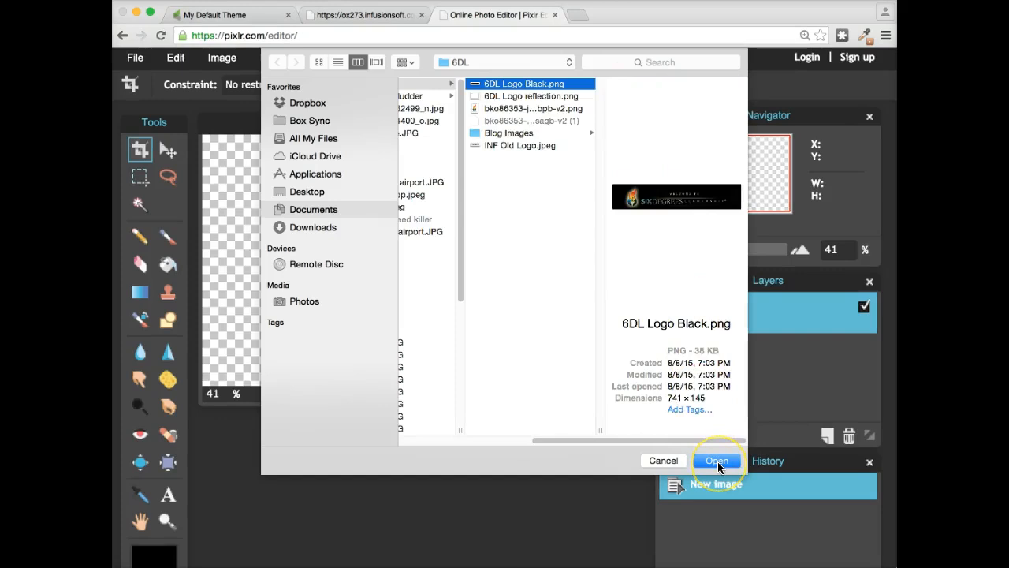
pyautogui.click(716, 463)
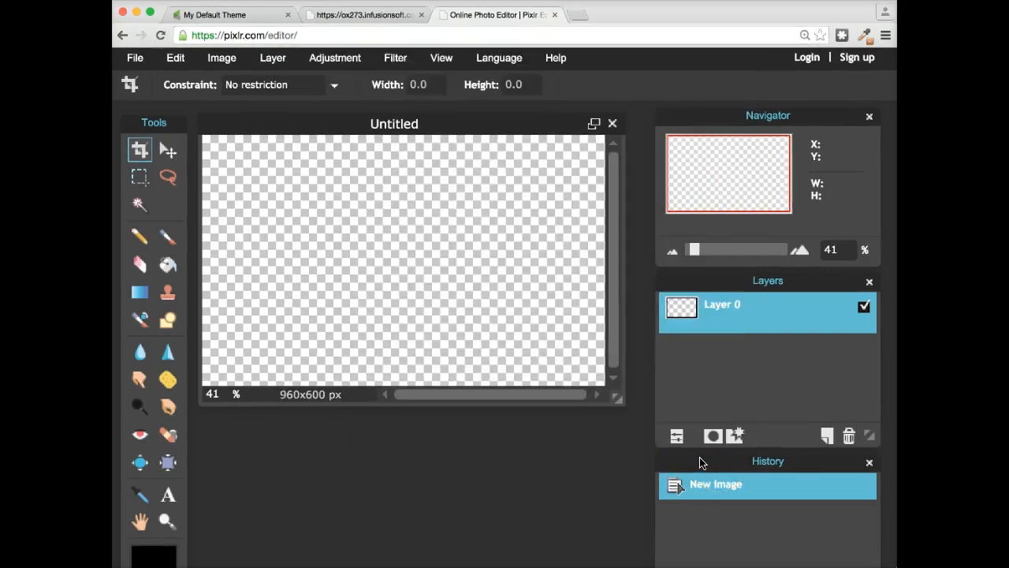
pyautogui.moveTo(392, 141); pyautogui.dragTo(388, 313)
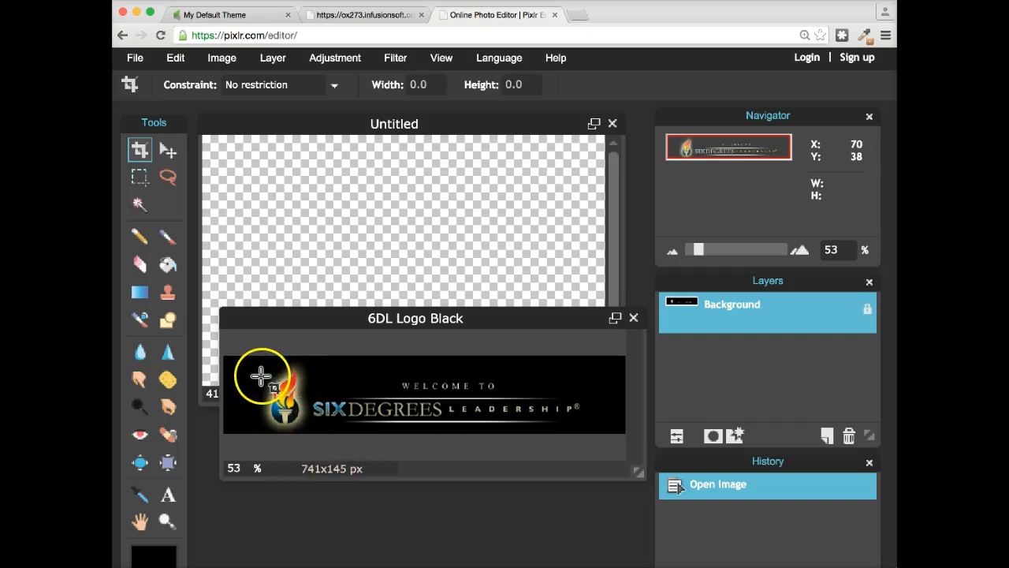
# Step: Copy the entire 6DL Logo Black image and paste it into the transparent image as a new layer
pyautogui.click(166, 152)
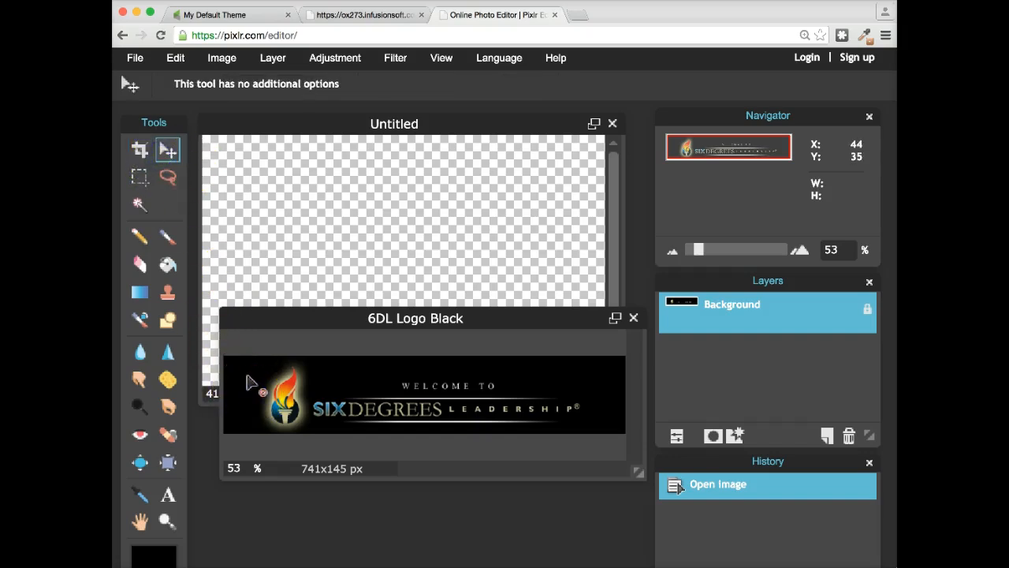
pyautogui.press('super+a')
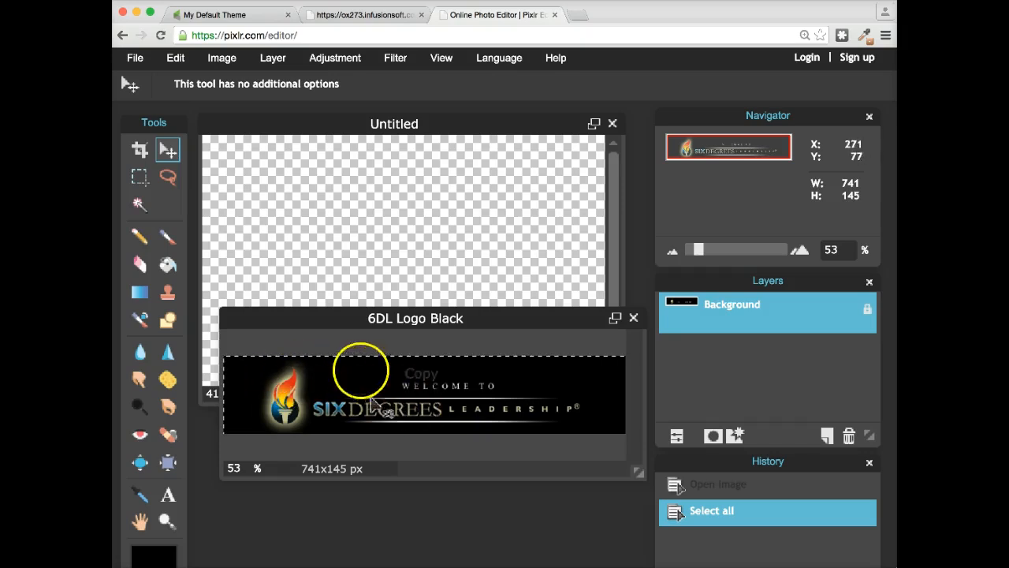
pyautogui.click(384, 249)
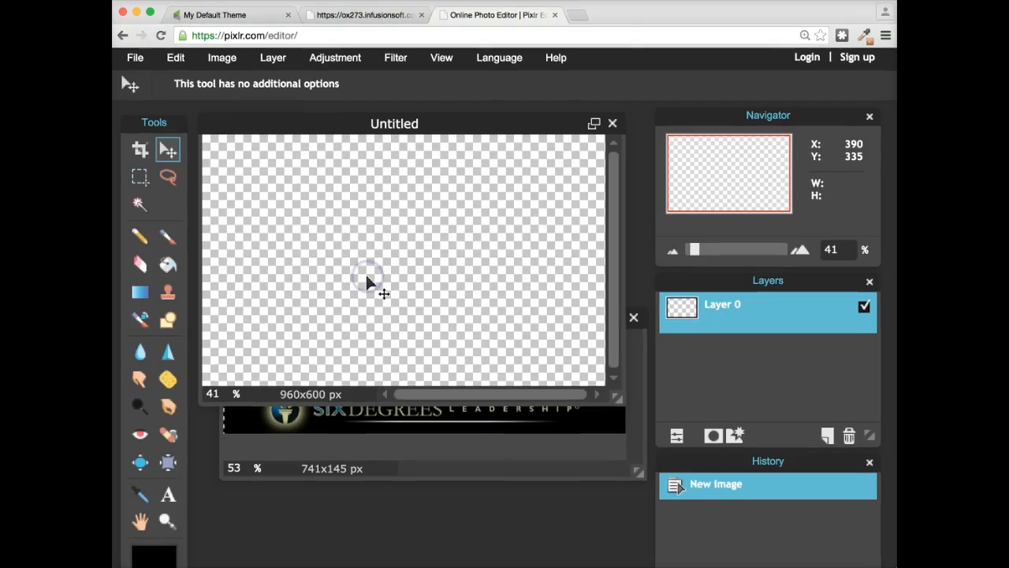
pyautogui.press('super+v')
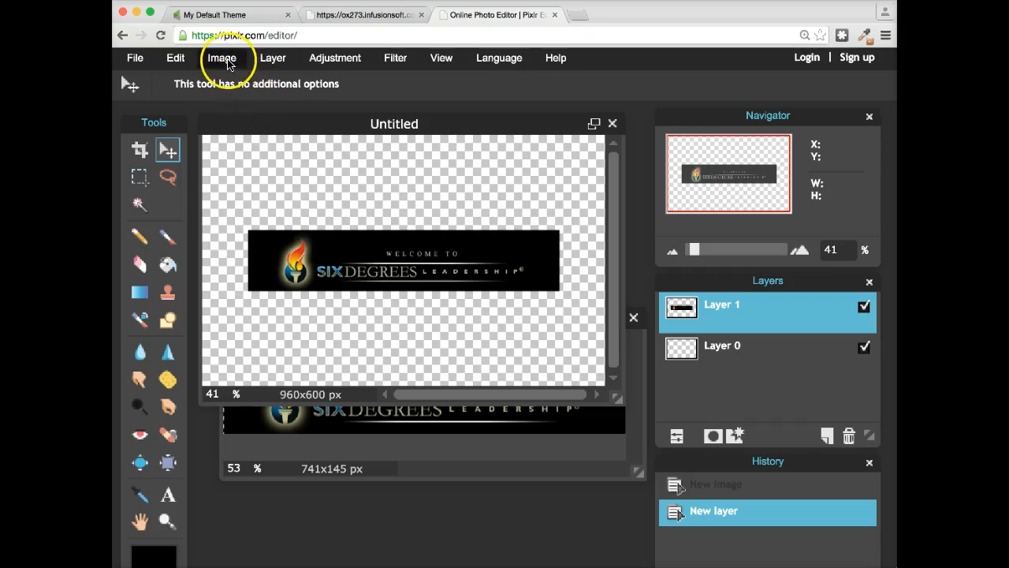
# Step: Resize the transparent image's canvas to a height of 145 pixels with a centre anchor, keeping the width at 960 pixels
pyautogui.click(223, 61)
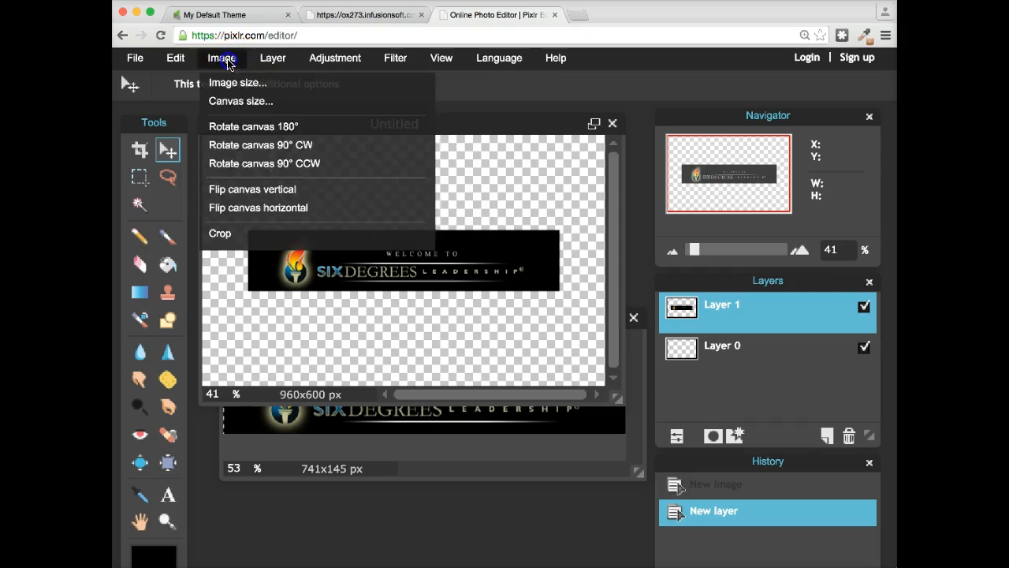
pyautogui.click(232, 103)
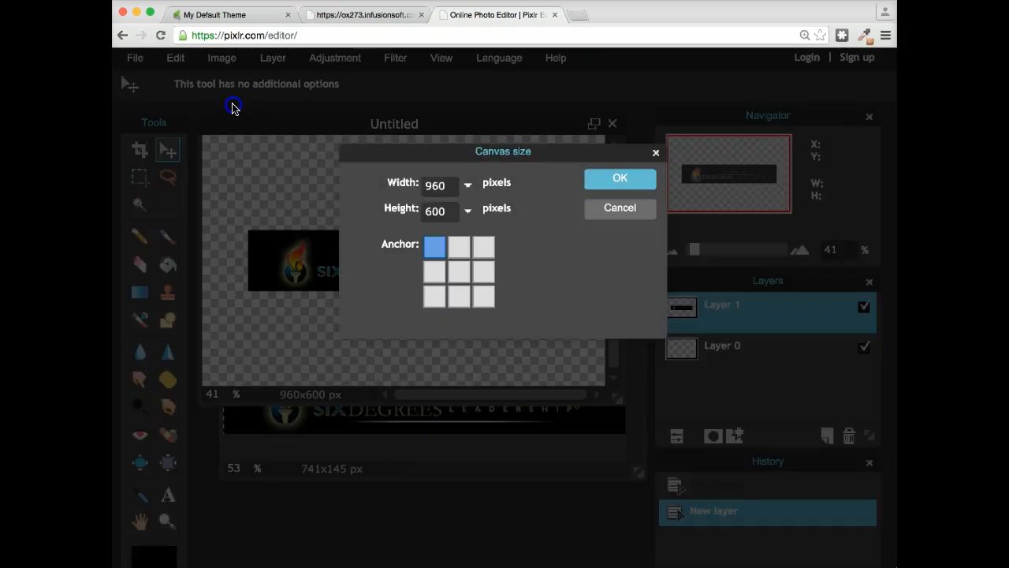
pyautogui.click(459, 271)
pyautogui.click(438, 210)
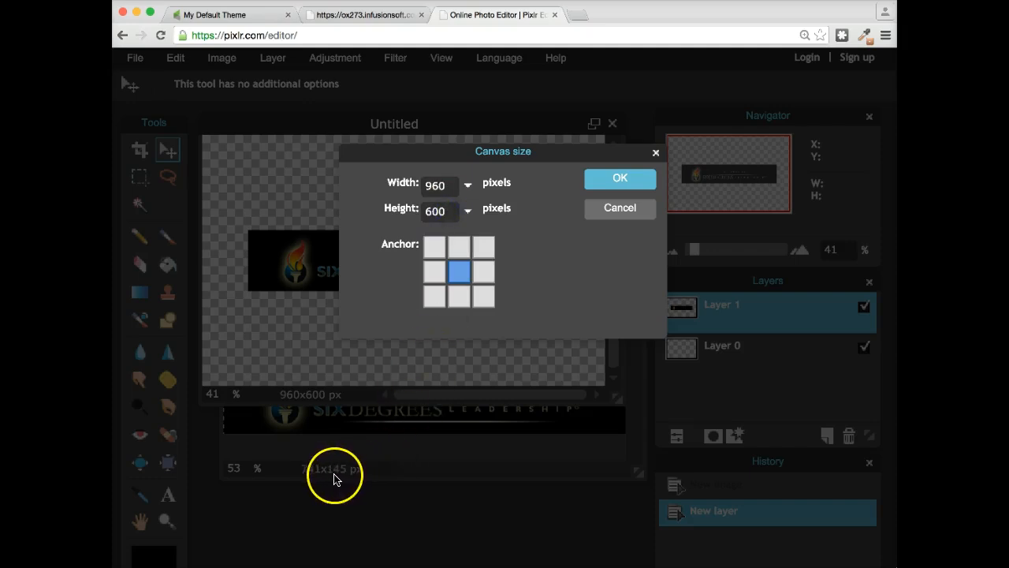
pyautogui.click(452, 211)
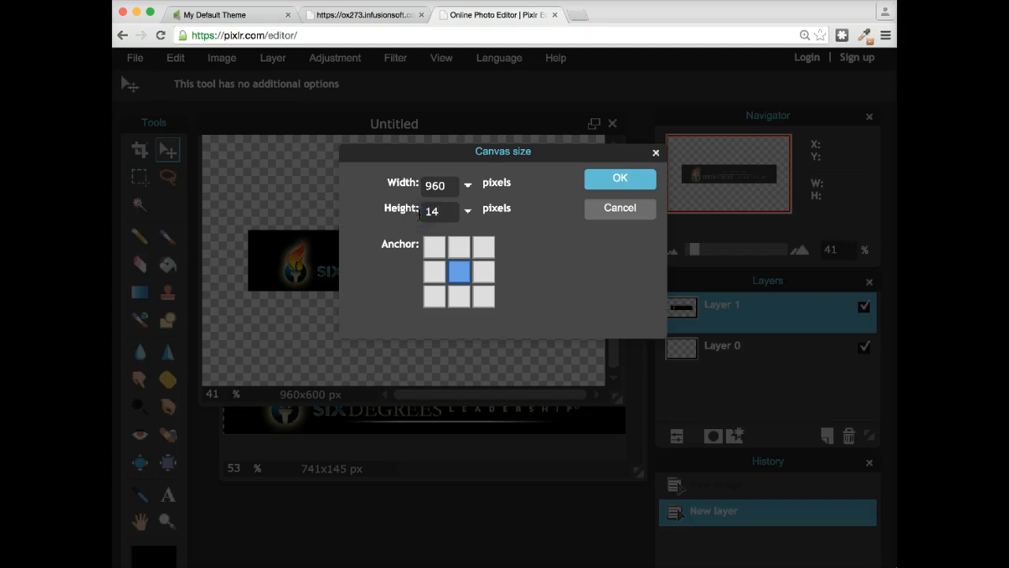
pyautogui.click(620, 178)
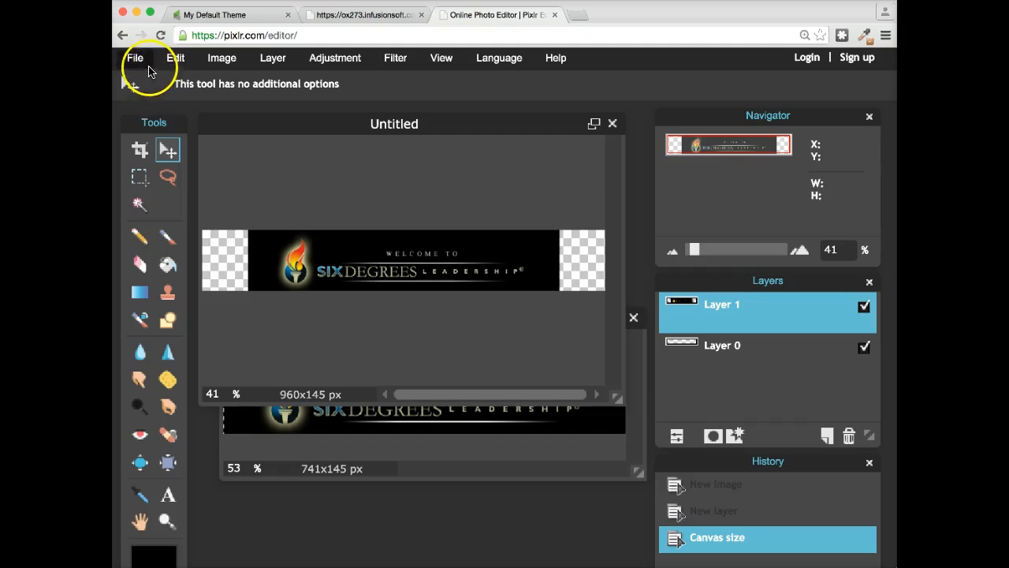
# Step: Save the image to the computer's 6DL folder as a JPEG named Logo for Credit Card Update
pyautogui.click(135, 59)
pyautogui.click(168, 163)
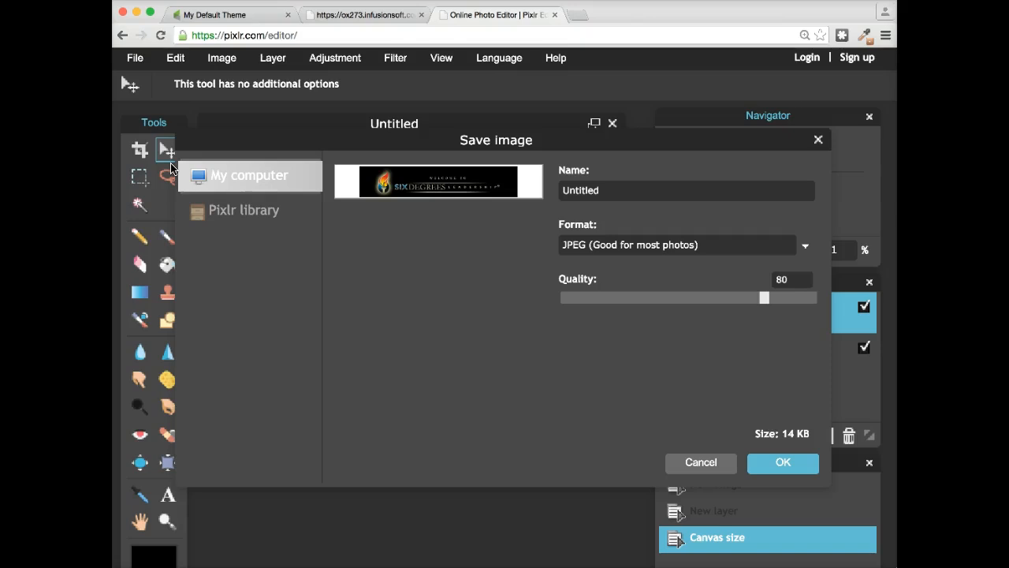
pyautogui.click(604, 192)
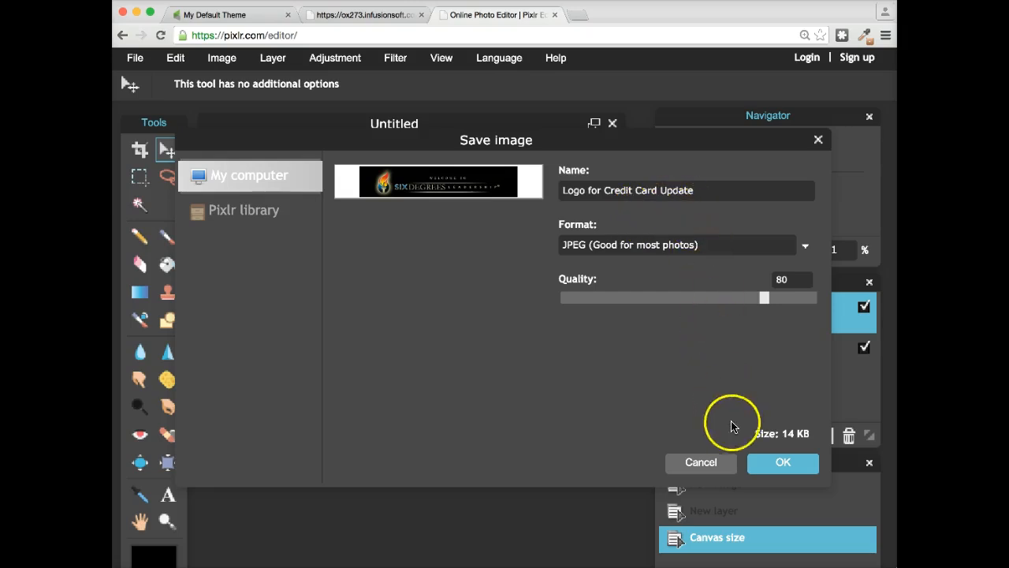
pyautogui.click(785, 463)
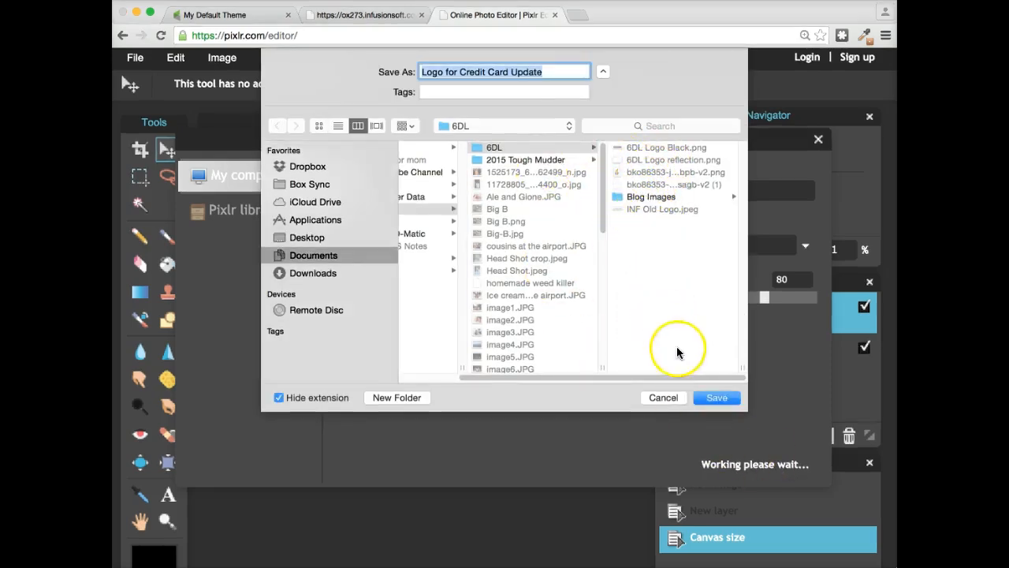
pyautogui.click(715, 399)
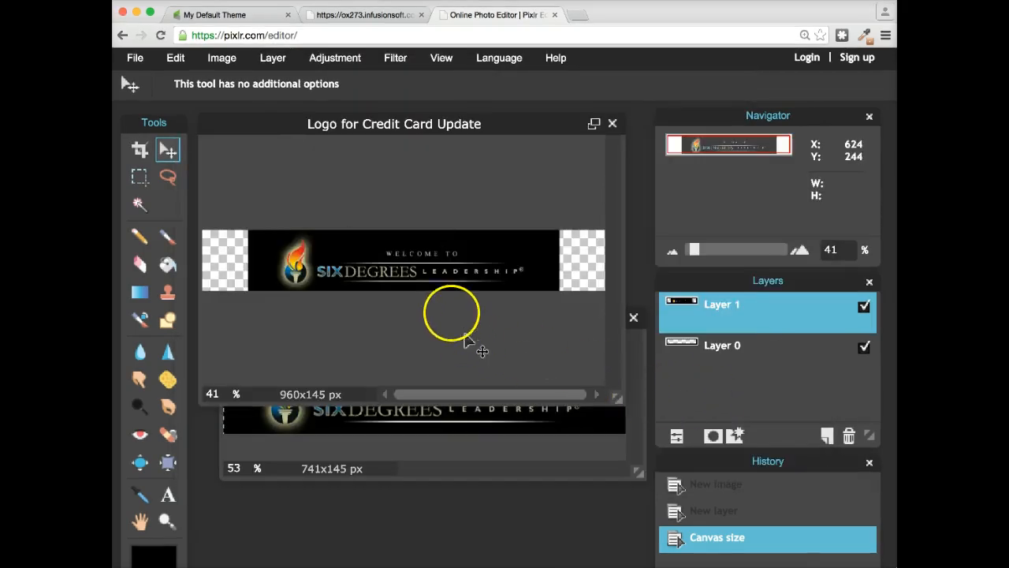
# Step: Switch to the Infusionsoft My Default Theme page and upload 6DL Logo Black.png as the Company Logo Top Banner
pyautogui.click(226, 15)
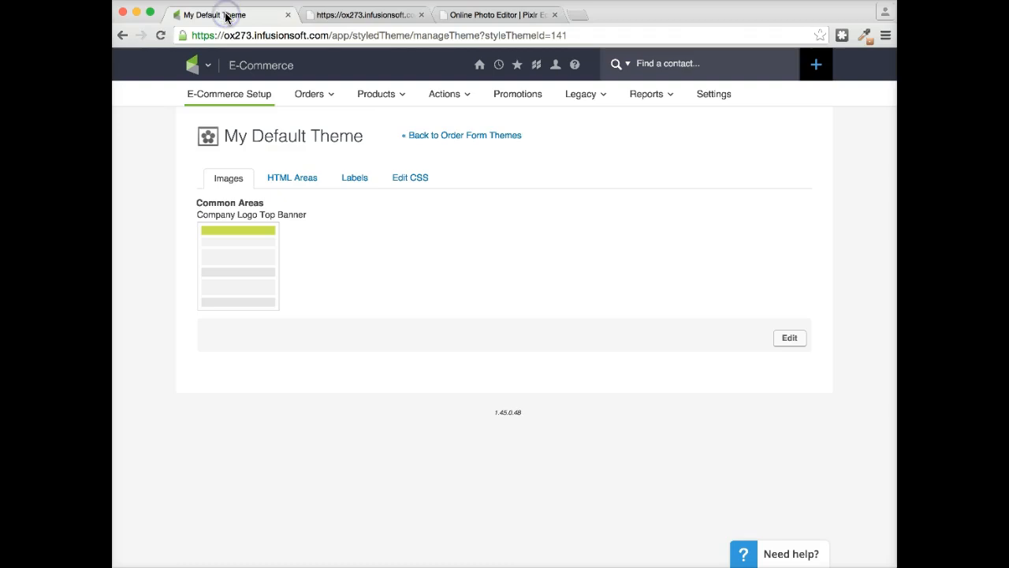
pyautogui.click(791, 339)
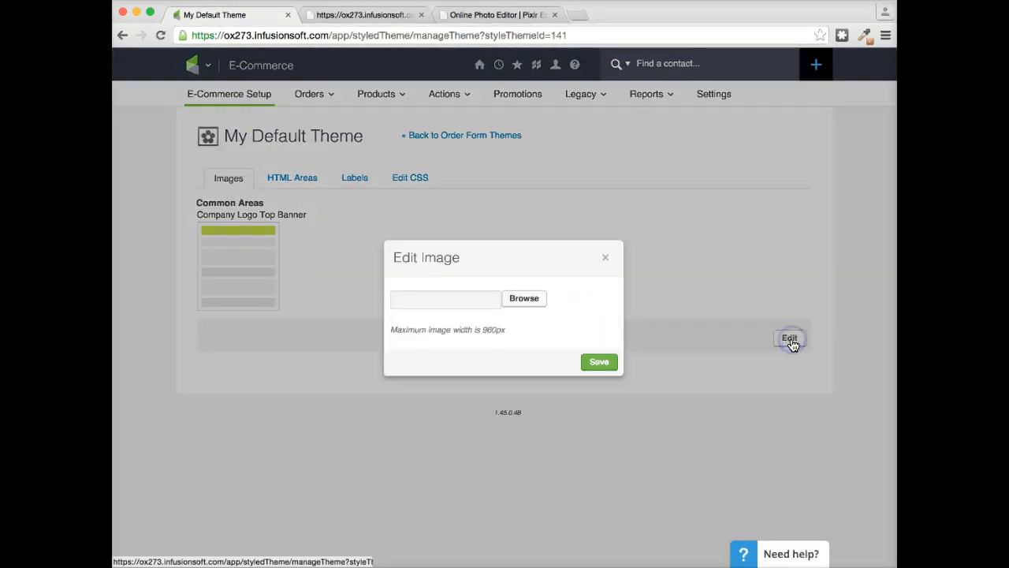
pyautogui.click(474, 301)
pyautogui.click(522, 301)
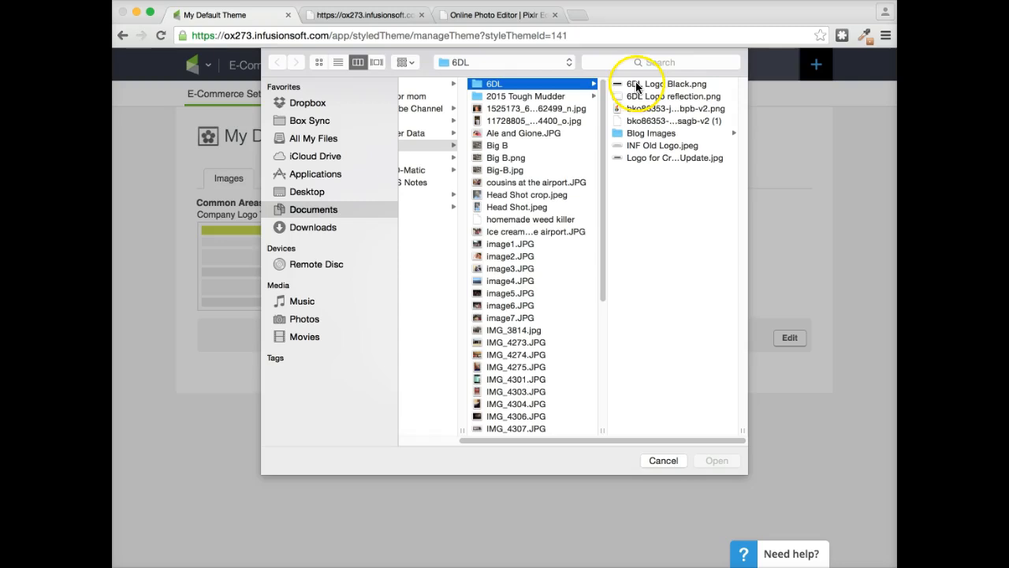
pyautogui.click(637, 85)
pyautogui.click(717, 461)
pyautogui.click(597, 362)
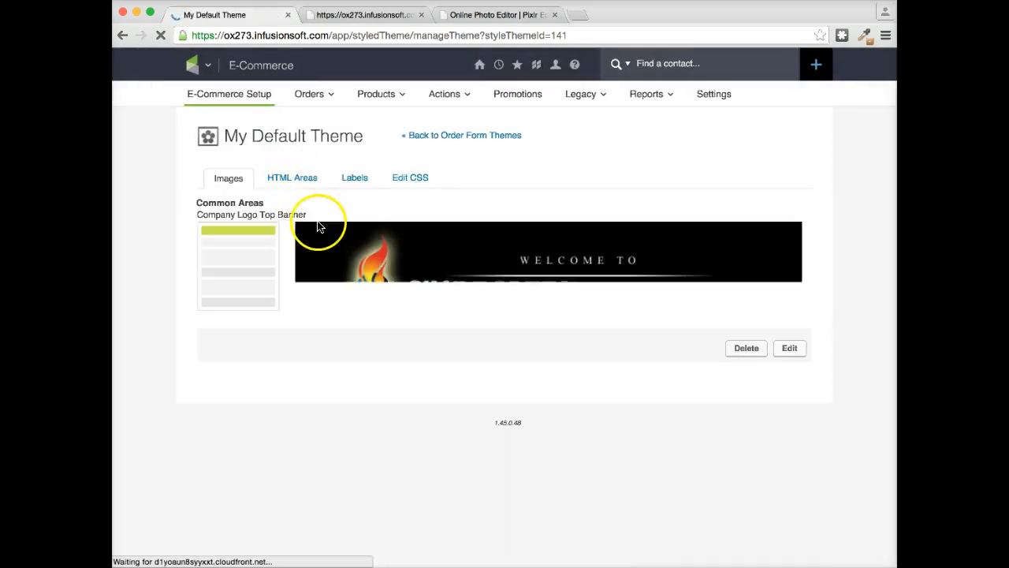
# Step: Preview the sample order form from the theme's Custom Header area and return to the theme page
pyautogui.click(294, 181)
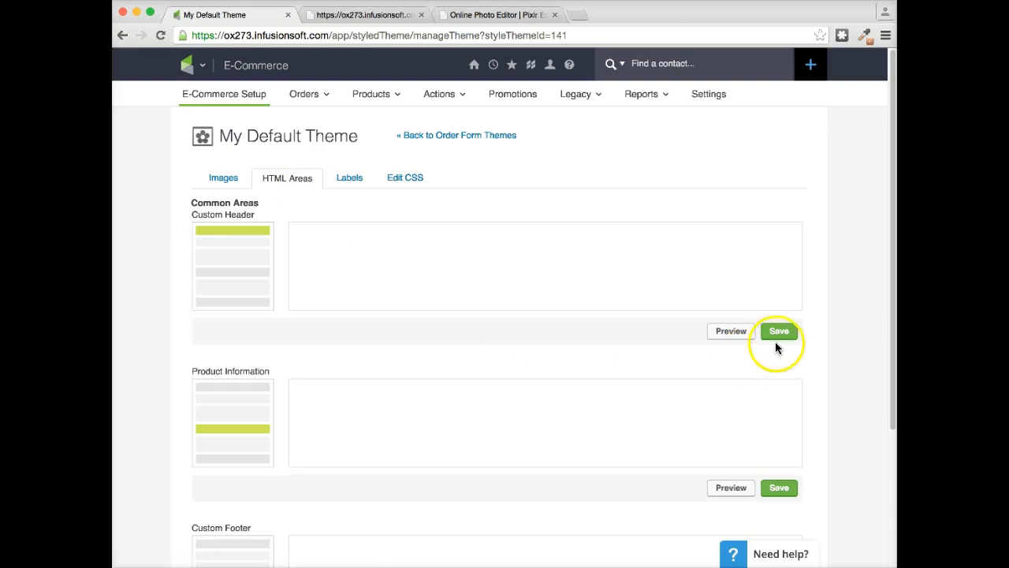
pyautogui.click(731, 332)
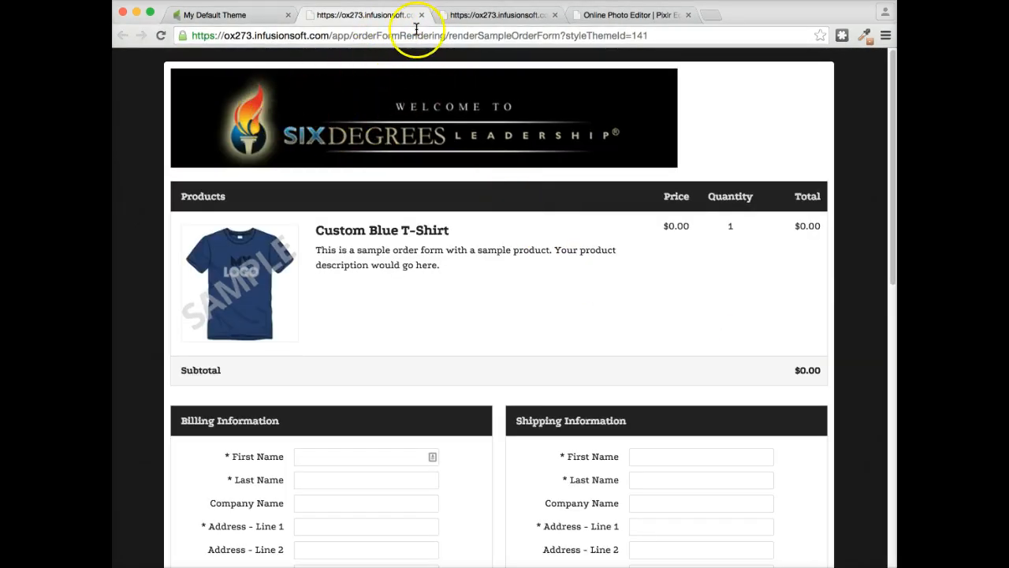
pyautogui.click(234, 15)
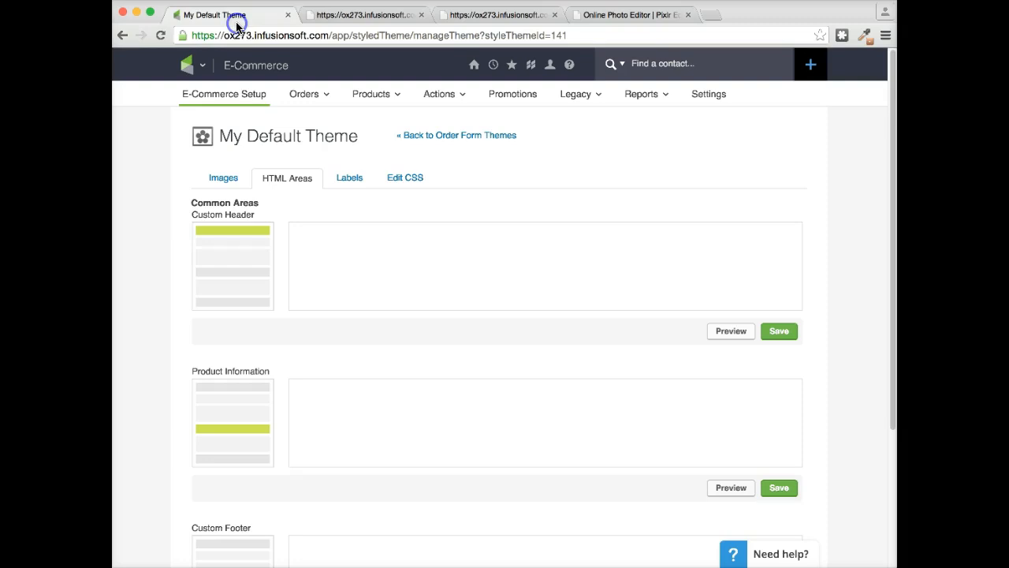
# Step: Replace the Company Logo Top Banner image with Logo for Credit Card Update.jpg from the 6DL folder
pyautogui.click(229, 179)
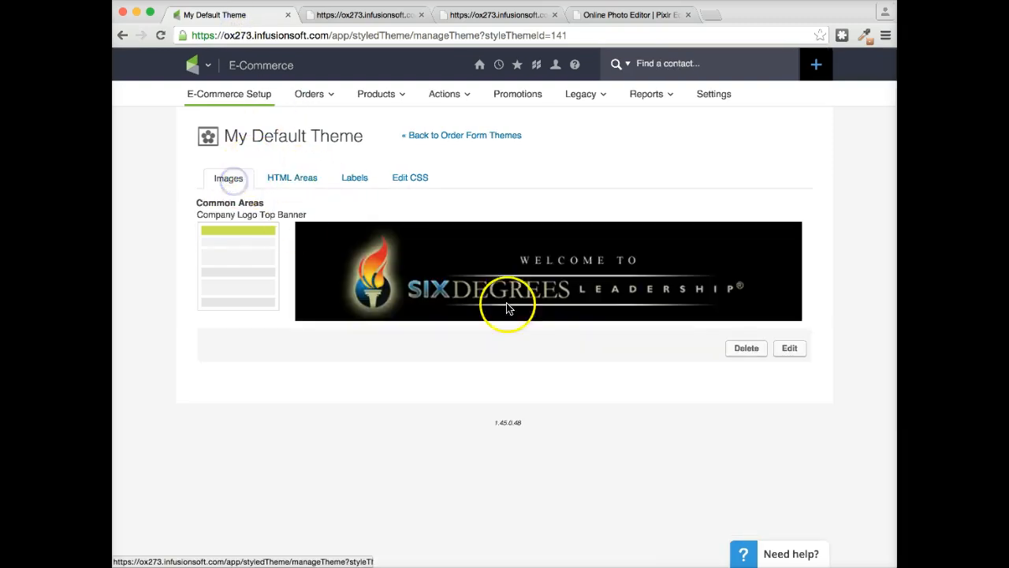
pyautogui.click(791, 349)
pyautogui.click(529, 304)
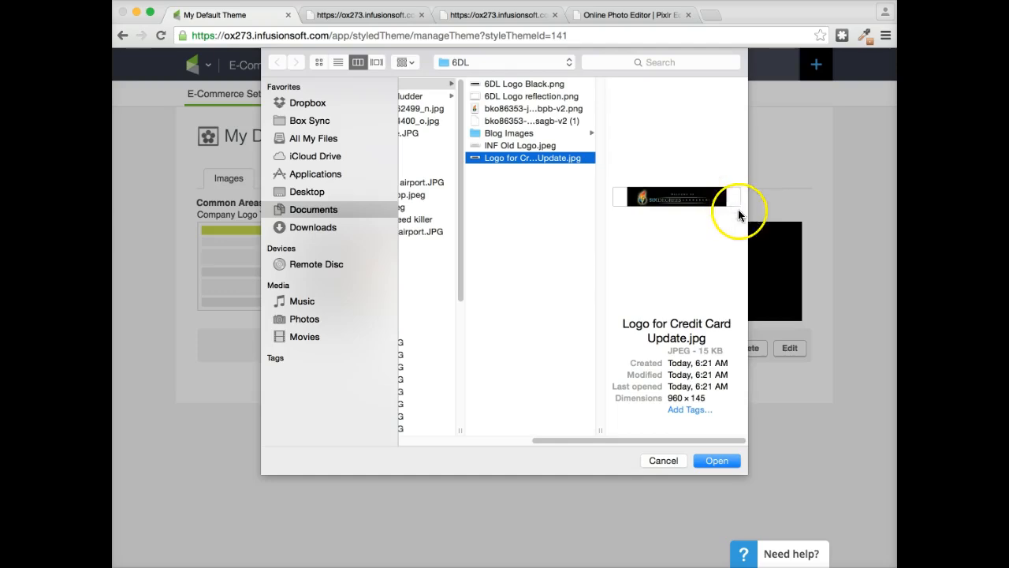
pyautogui.click(716, 461)
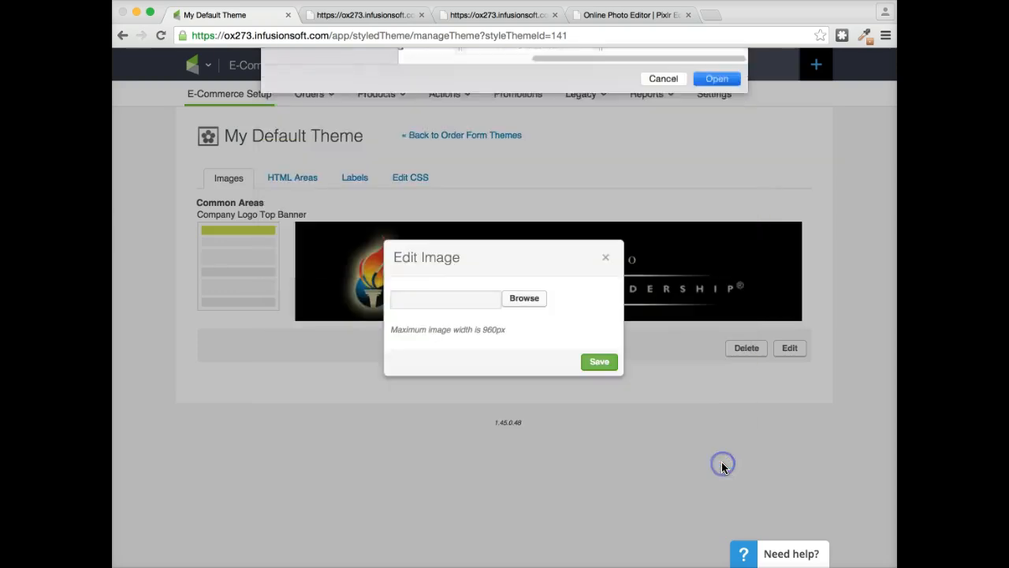
pyautogui.click(598, 369)
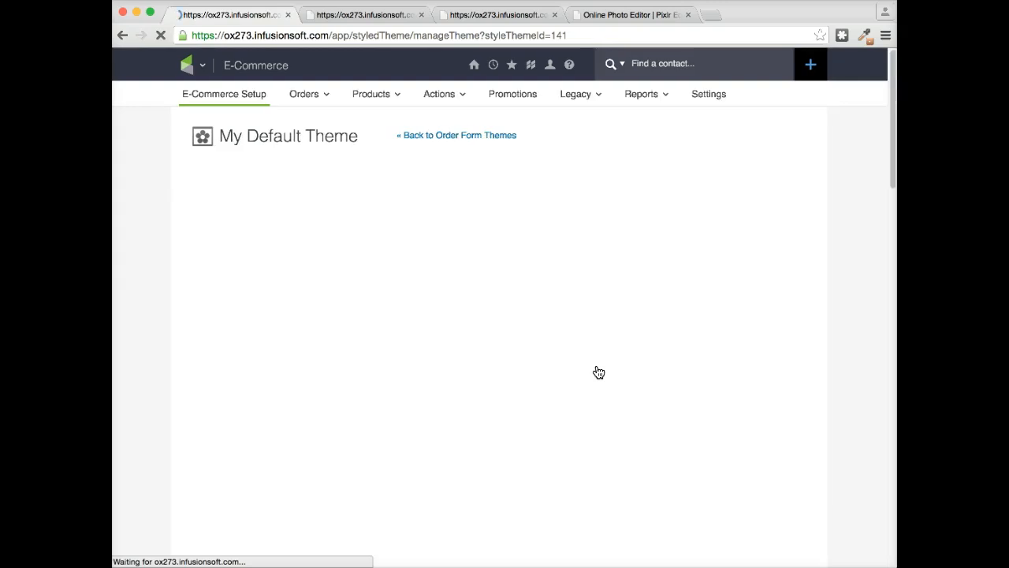
pyautogui.click(585, 372)
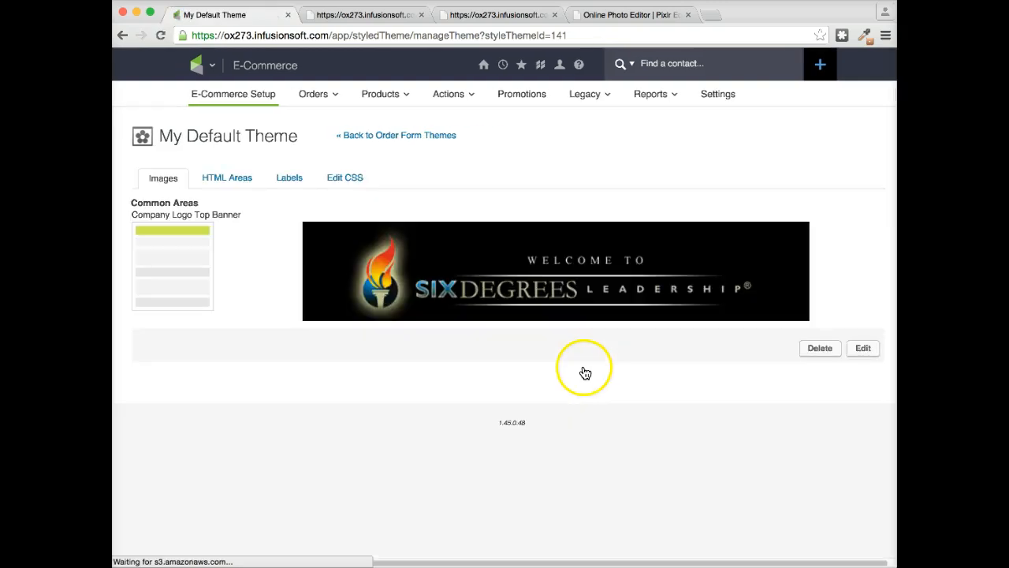
# Step: Reload the first sample order form preview and compare its banner placement with the other preview
pyautogui.click(356, 19)
pyautogui.click(161, 36)
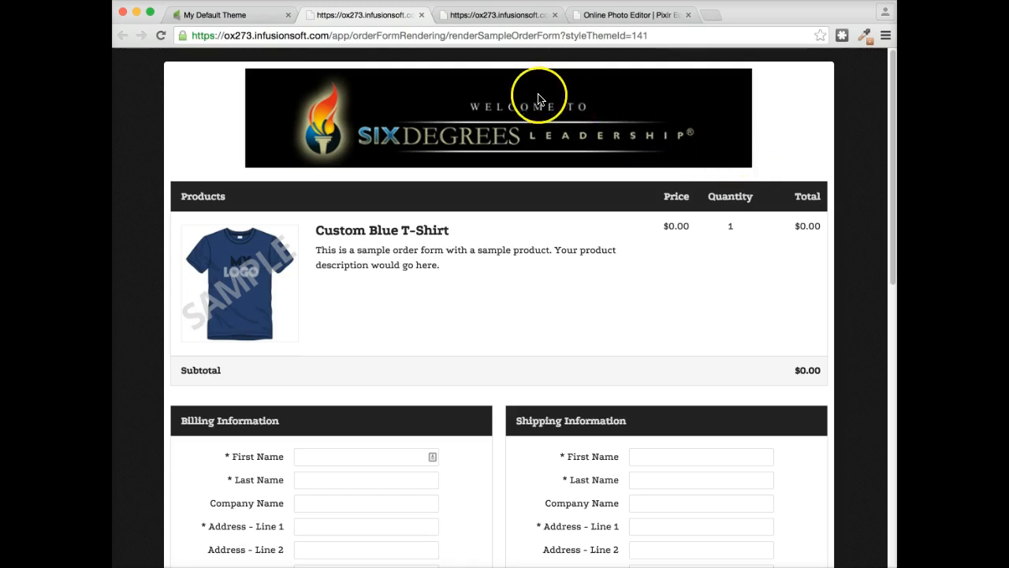
pyautogui.click(487, 23)
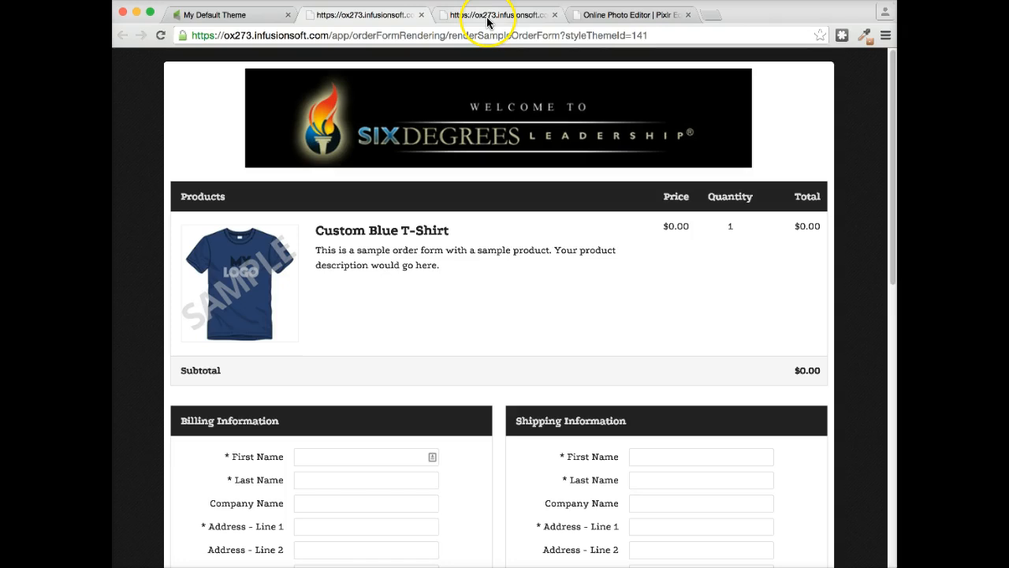
# Step: Switch to Pixlr Editor, add a new layer to the Logo for Credit Card Update image, and activate the Drawing tool
pyautogui.click(637, 20)
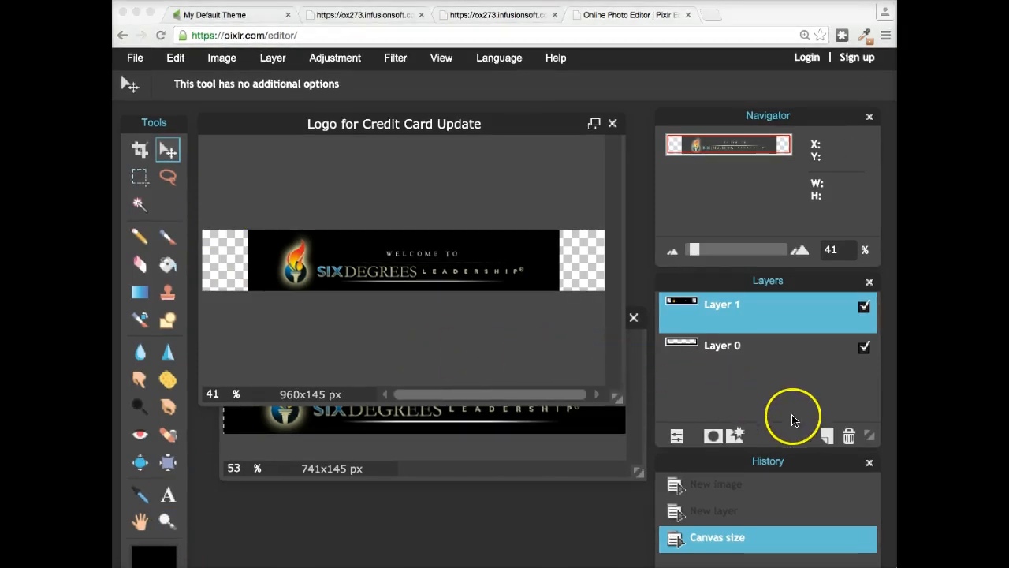
pyautogui.click(827, 436)
pyautogui.click(827, 437)
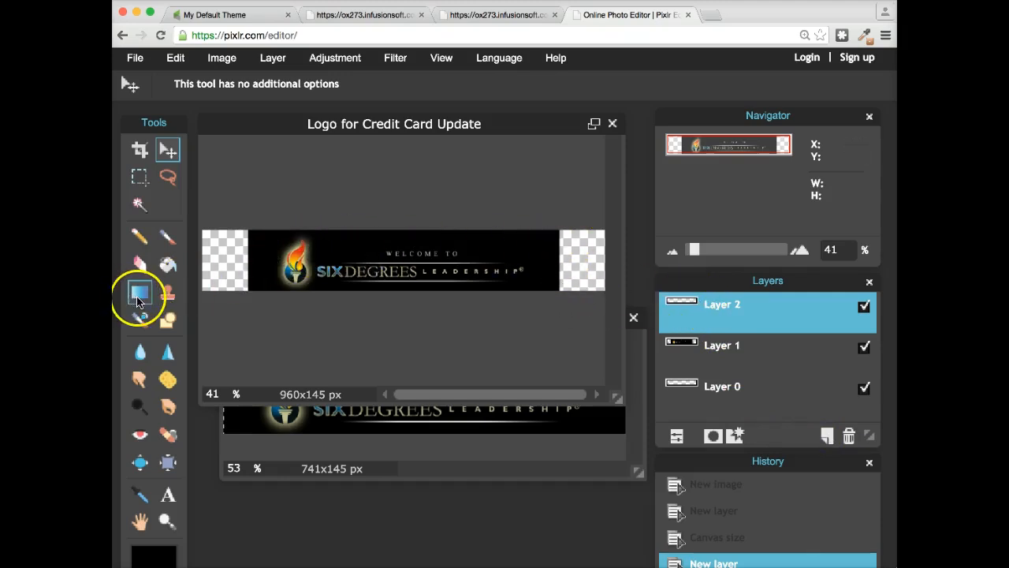
pyautogui.click(167, 319)
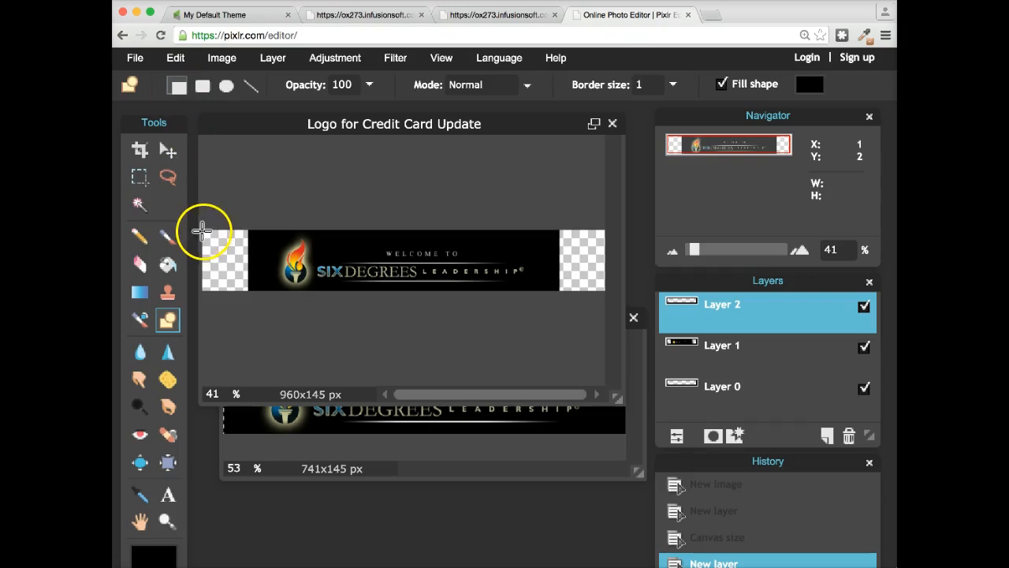
# Step: Try to cover the canvas with filled black rectangles on the new layer, and undo them
pyautogui.moveTo(230, 260); pyautogui.dragTo(604, 305)
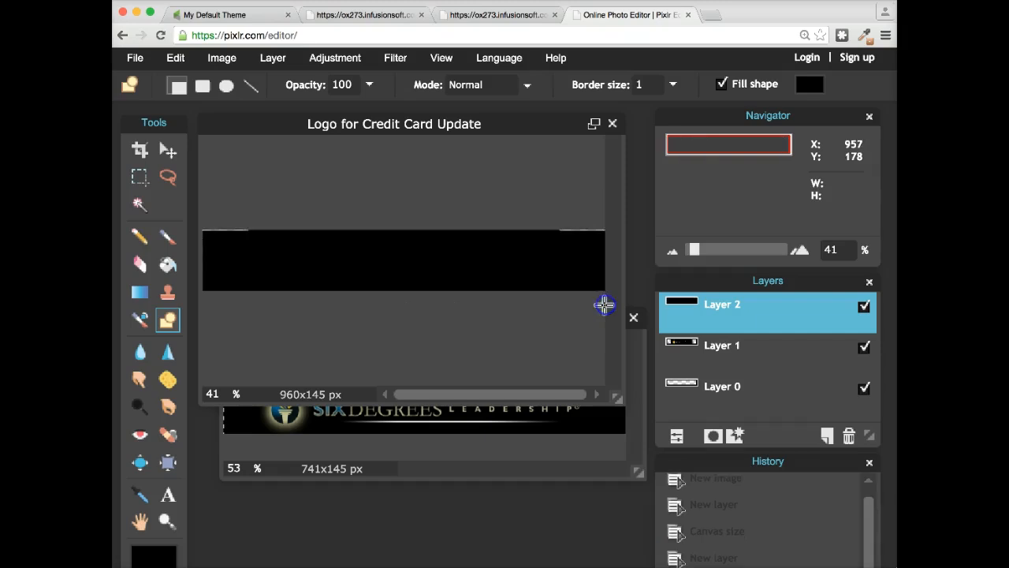
pyautogui.click(506, 266)
pyautogui.moveTo(499, 262); pyautogui.dragTo(229, 250)
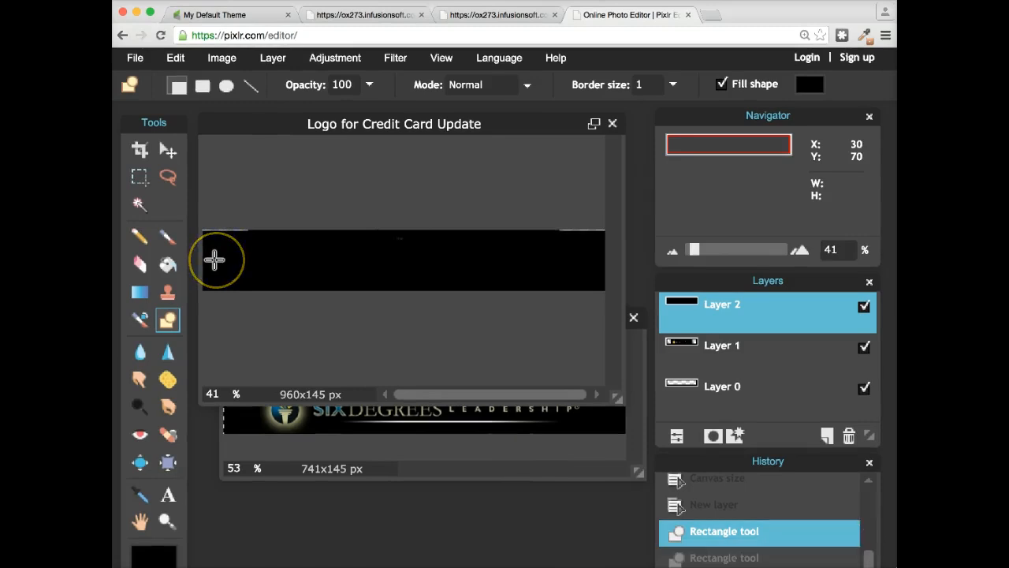
pyautogui.hotkey('ctrl', 'z')
# Step: Cover the entire 960 x 145 canvas with filled black rectangles on the new layer, including the strip along the left edge
pyautogui.moveTo(198, 233)
pyautogui.mouseDown()
pyautogui.moveTo(208, 238)
pyautogui.moveTo(202, 229)
pyautogui.mouseUp()
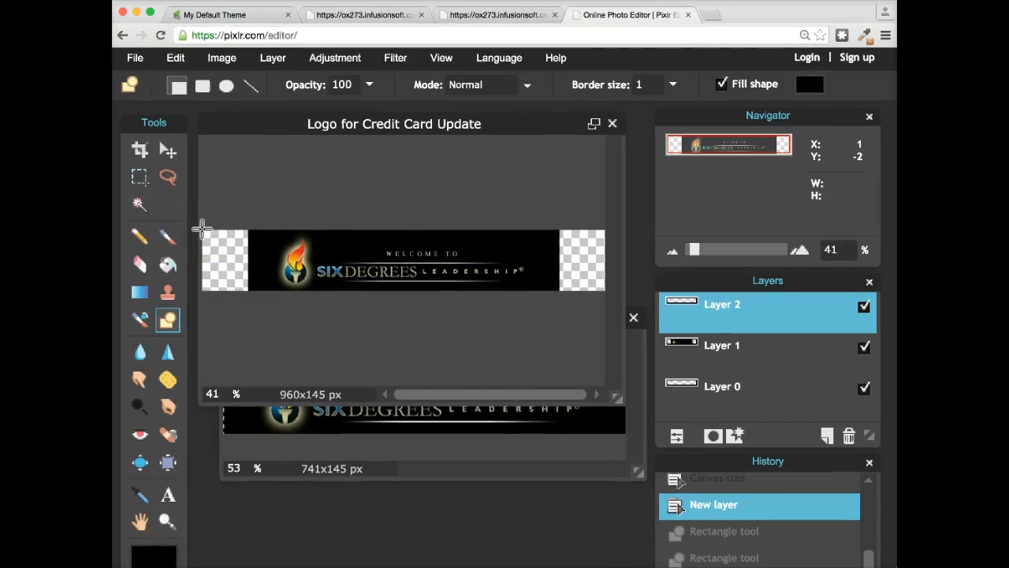
pyautogui.moveTo(225, 247); pyautogui.dragTo(607, 297)
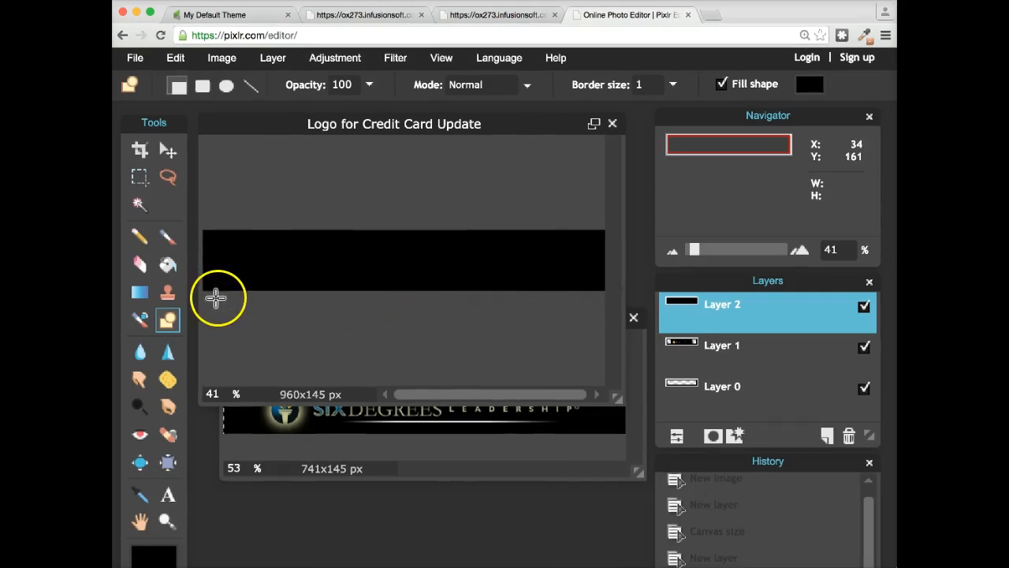
pyautogui.moveTo(217, 298); pyautogui.dragTo(221, 249)
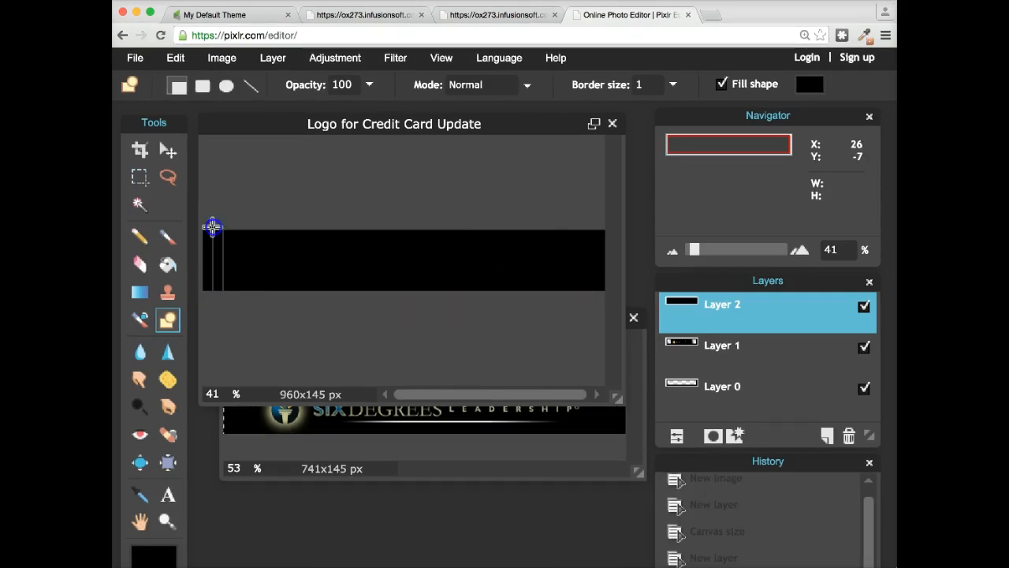
pyautogui.click(220, 266)
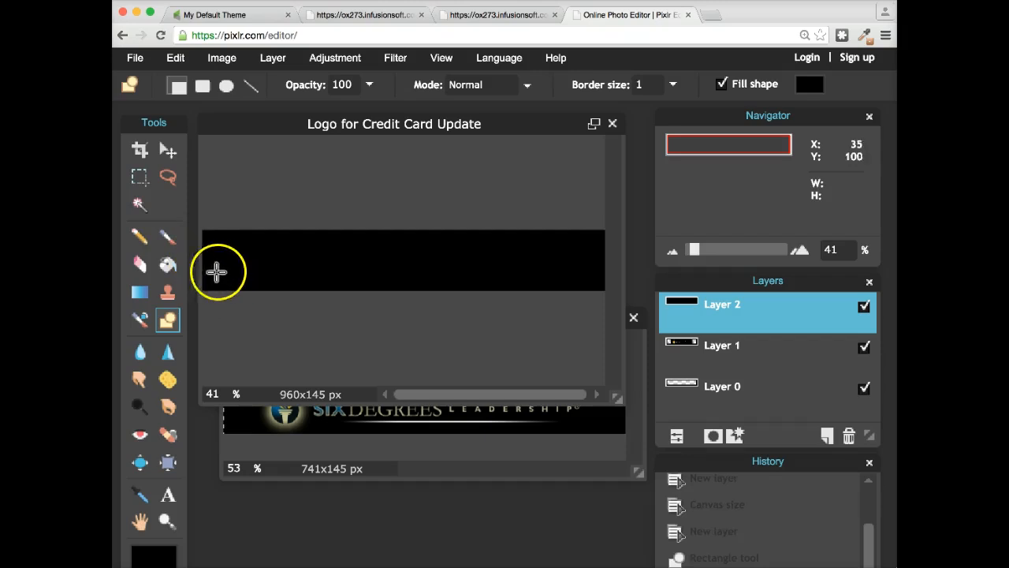
# Step: Check the main color in the color selector and move the black Layer 2 below the logo's Layer 1
pyautogui.click(163, 559)
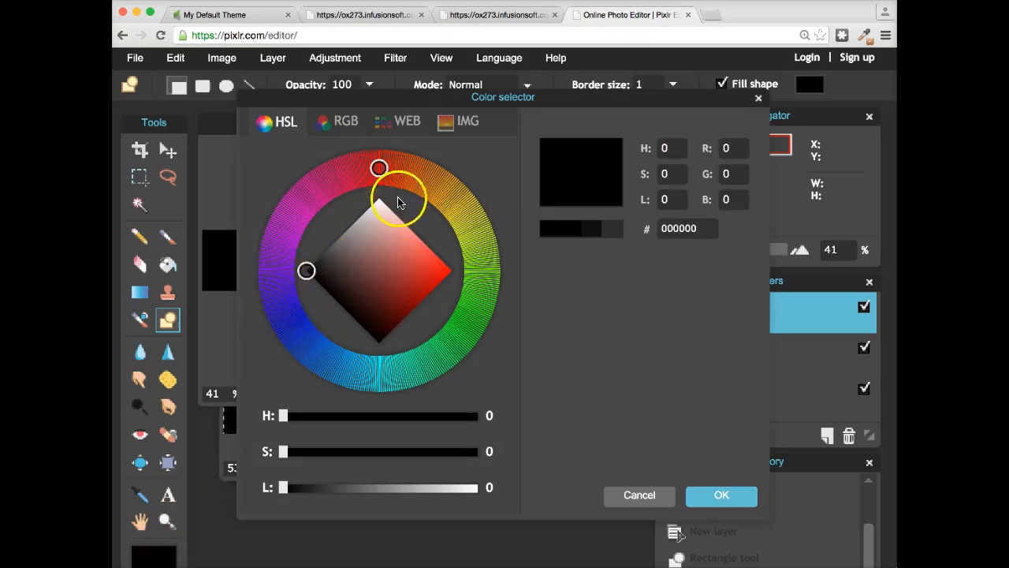
pyautogui.click(759, 100)
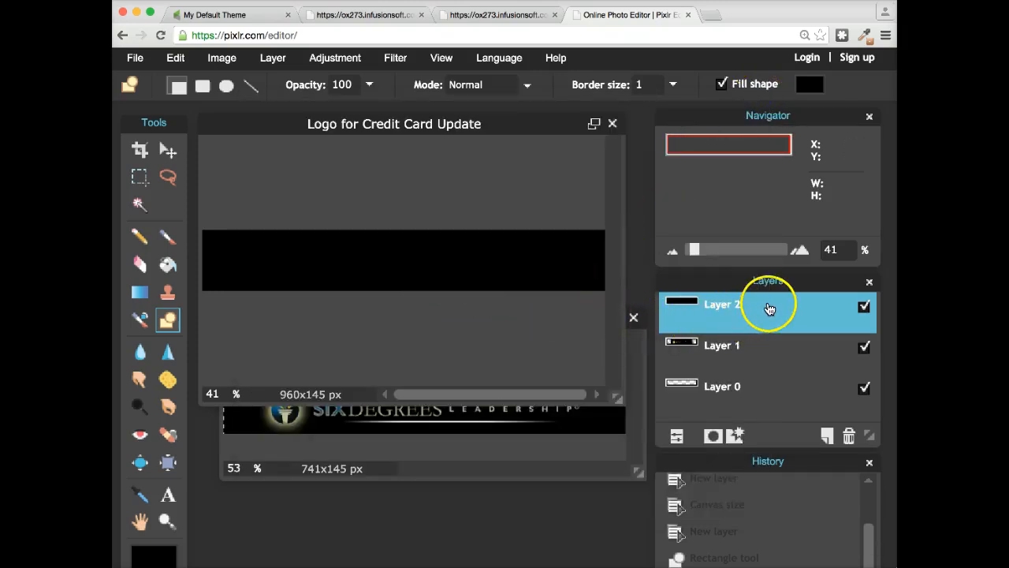
pyautogui.moveTo(769, 309); pyautogui.dragTo(768, 372)
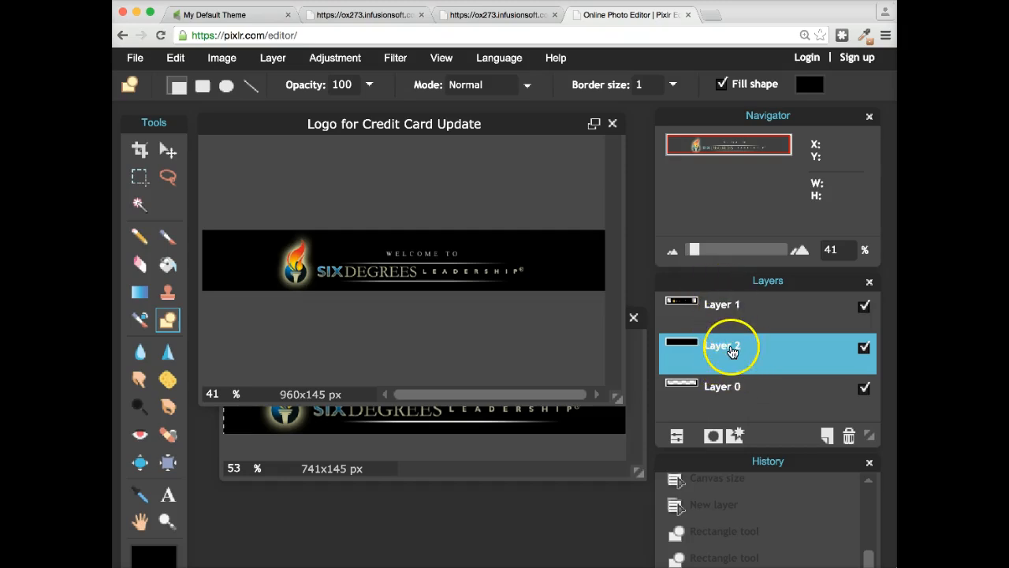
# Step: Save the layered banner to the computer as a JPEG named Logo for Credit Card Black Back Ground
pyautogui.rightClick(732, 352)
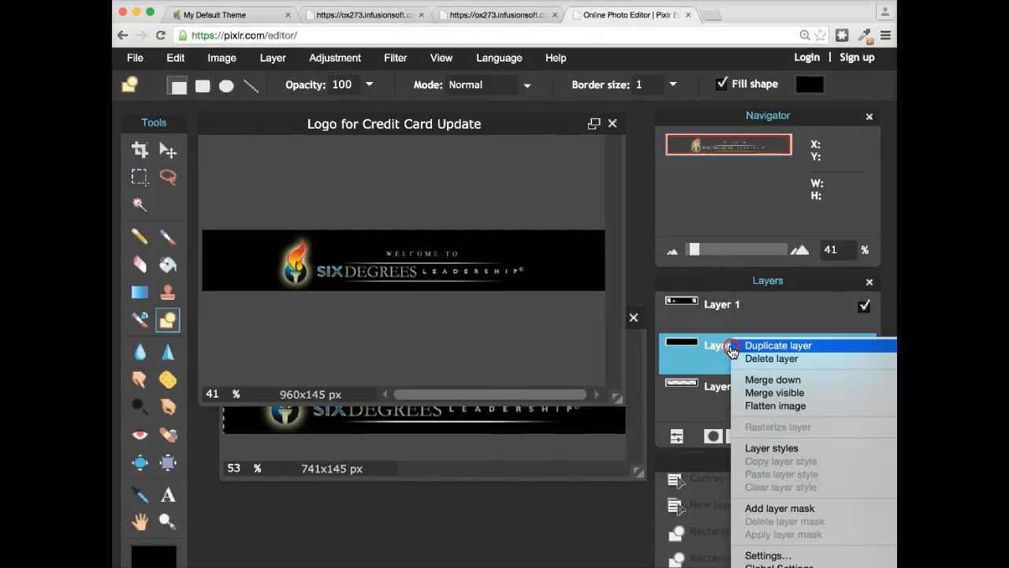
pyautogui.click(726, 349)
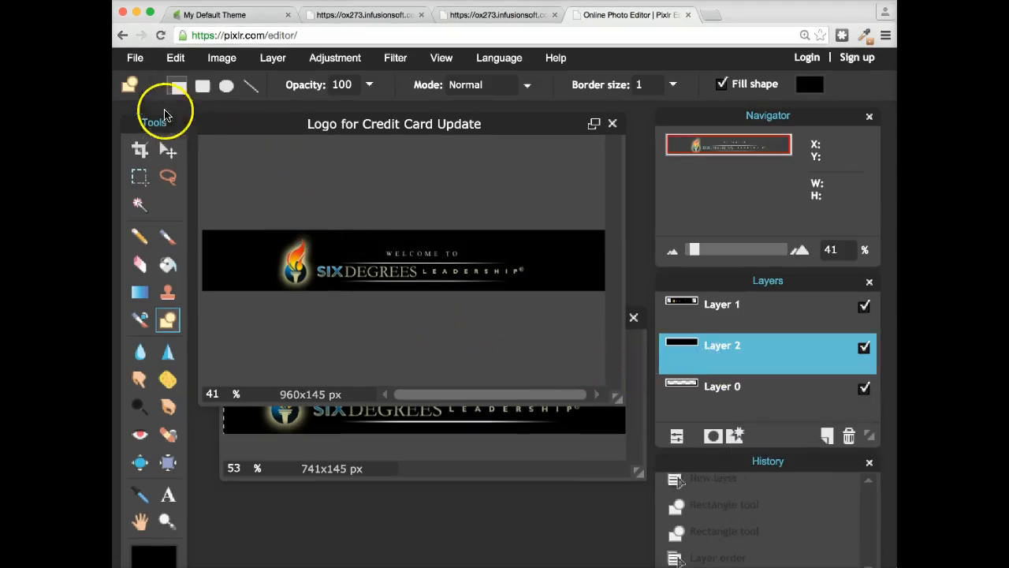
pyautogui.click(135, 60)
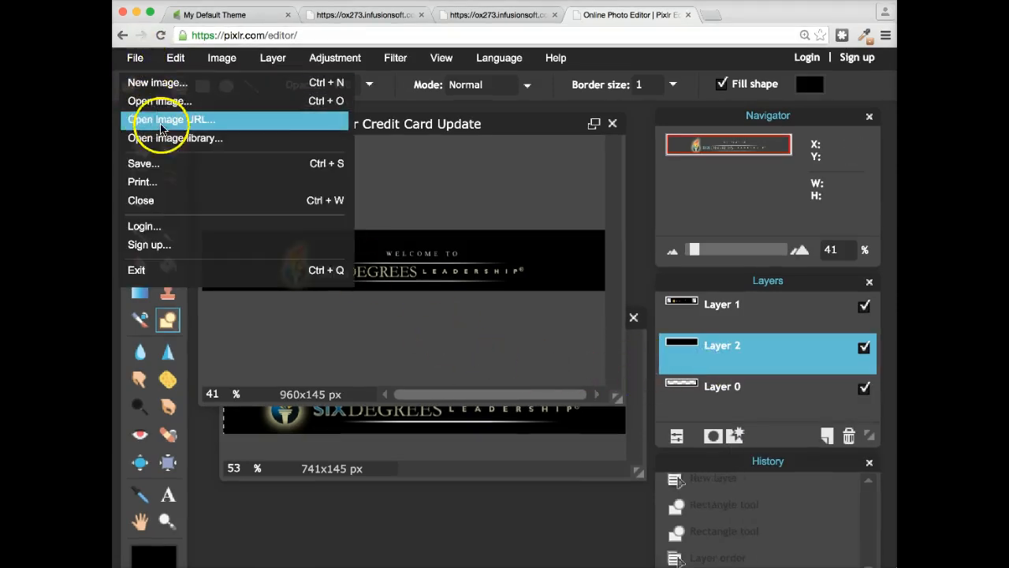
pyautogui.click(172, 173)
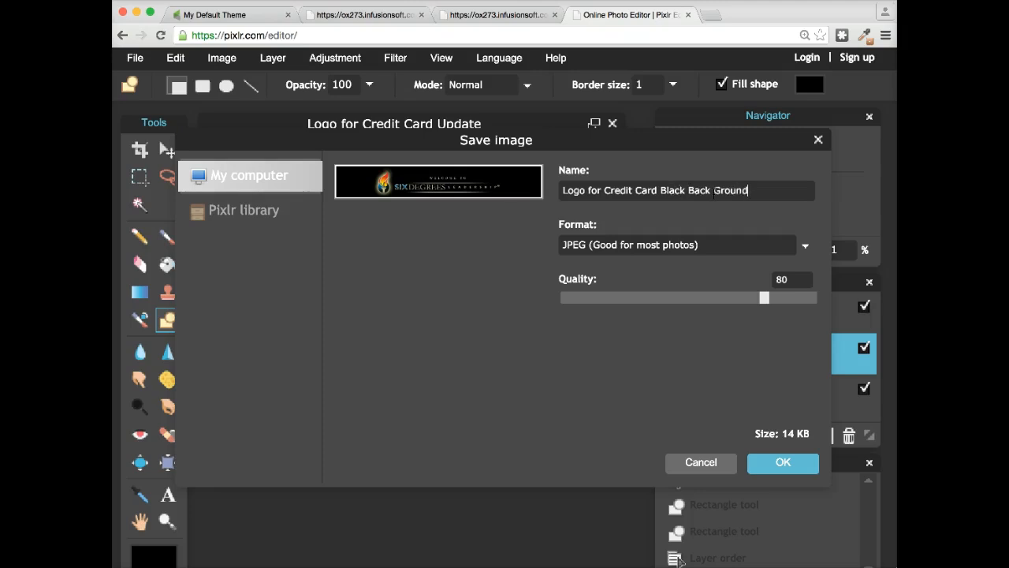
pyautogui.click(783, 466)
pyautogui.click(725, 399)
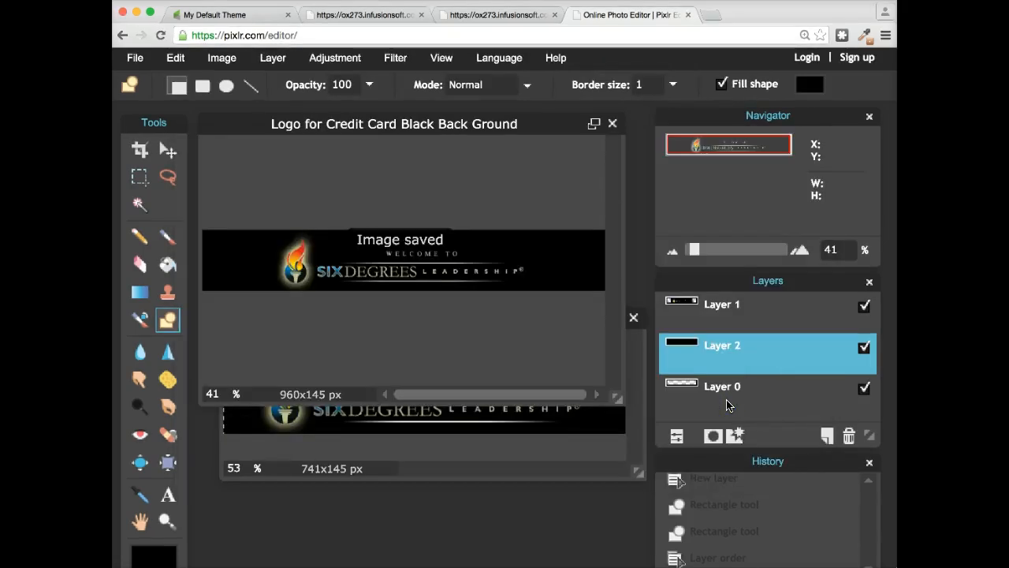
# Step: Switch to Infusionsoft's My Default Theme page and replace the Company Logo Top Banner image with Logo for Credit Card Black Back Ground.jpg
pyautogui.click(242, 15)
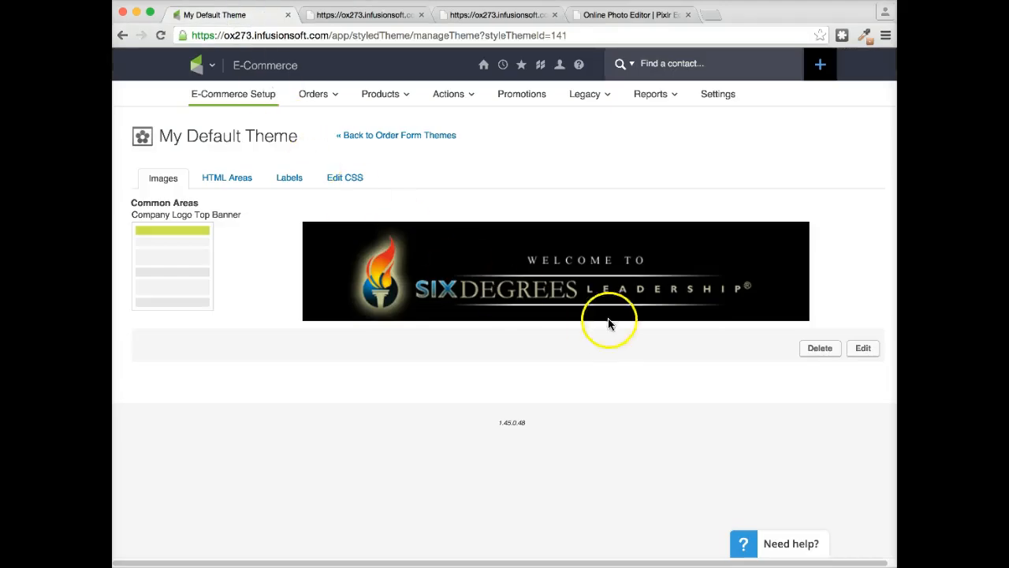
pyautogui.click(863, 349)
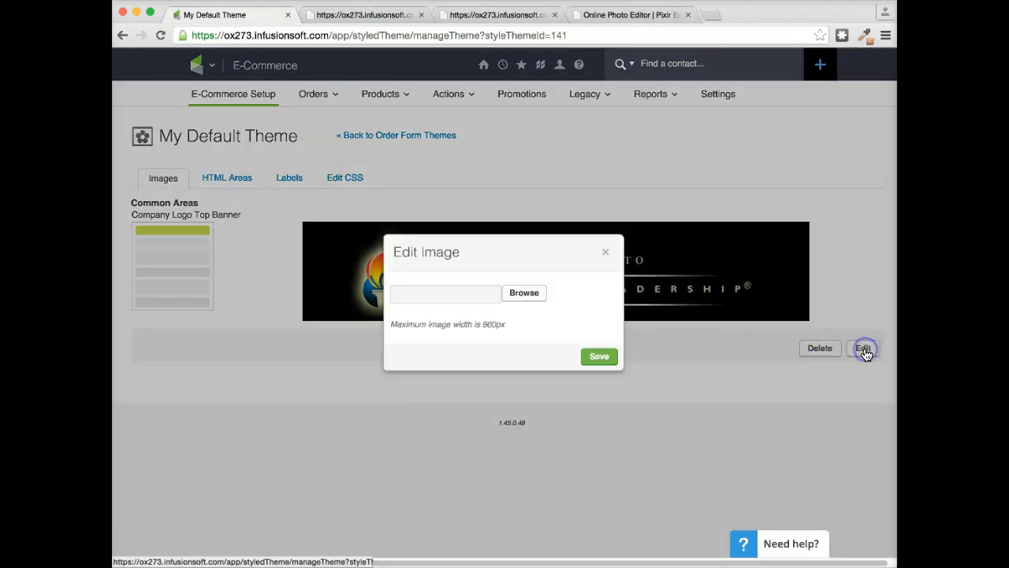
pyautogui.click(524, 295)
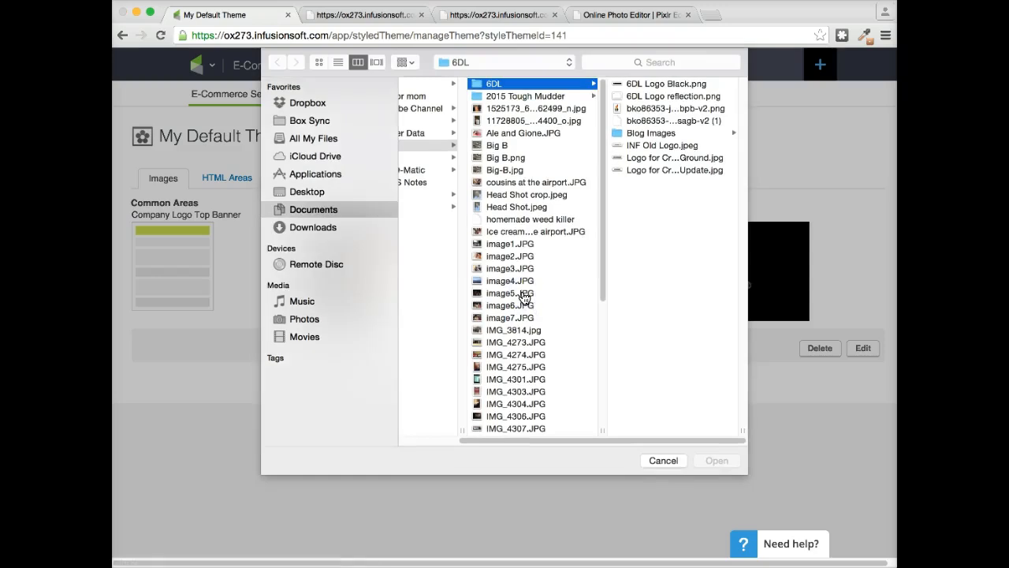
pyautogui.click(654, 160)
pyautogui.click(717, 462)
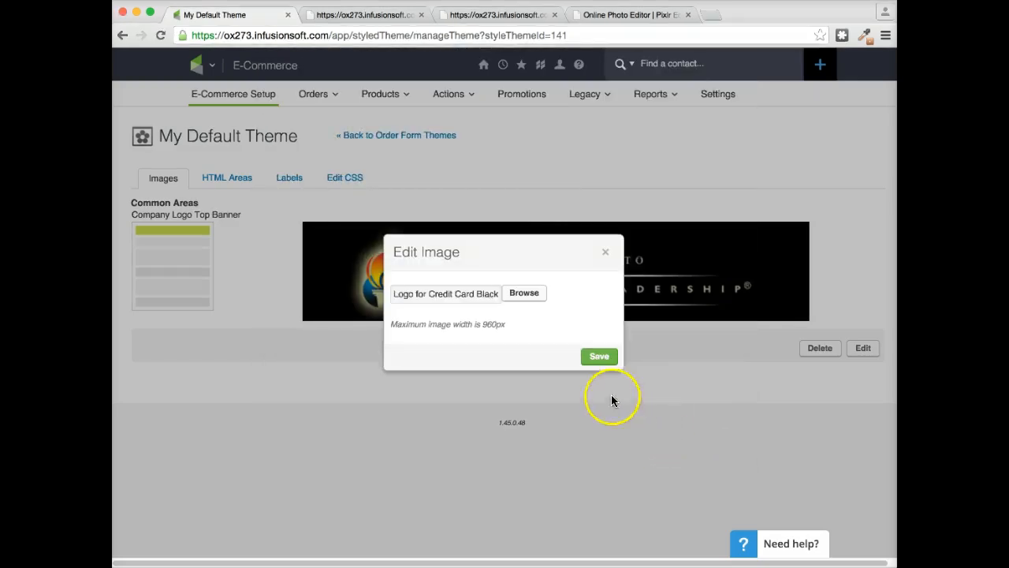
pyautogui.click(601, 358)
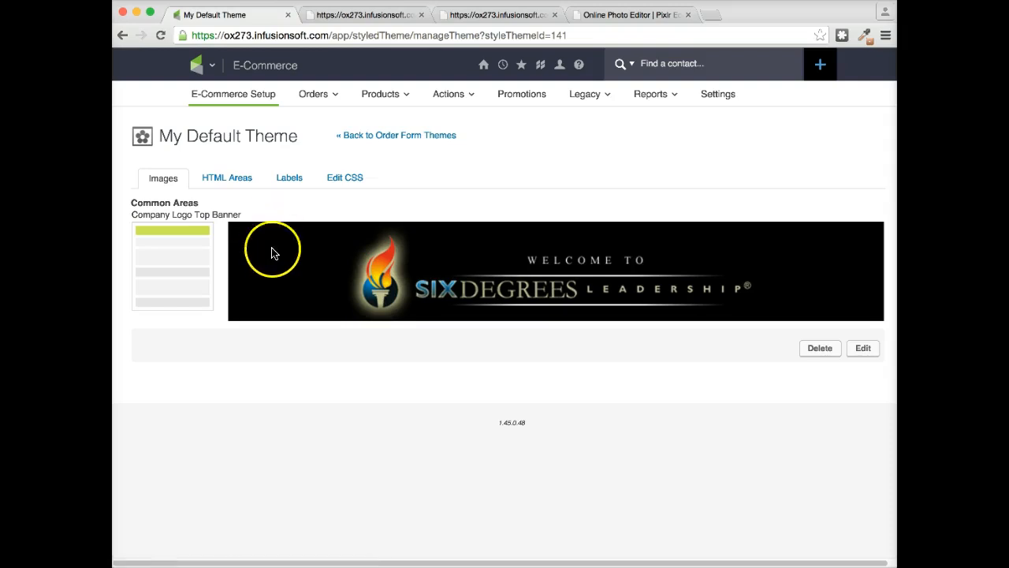
# Step: Switch to the sample order form preview to check the theme's top banner
pyautogui.click(347, 16)
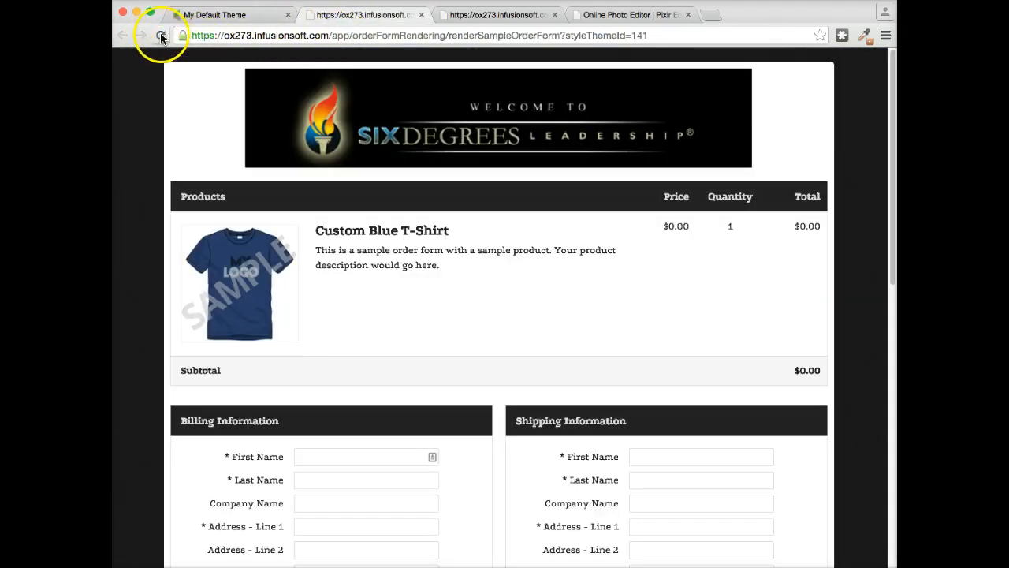